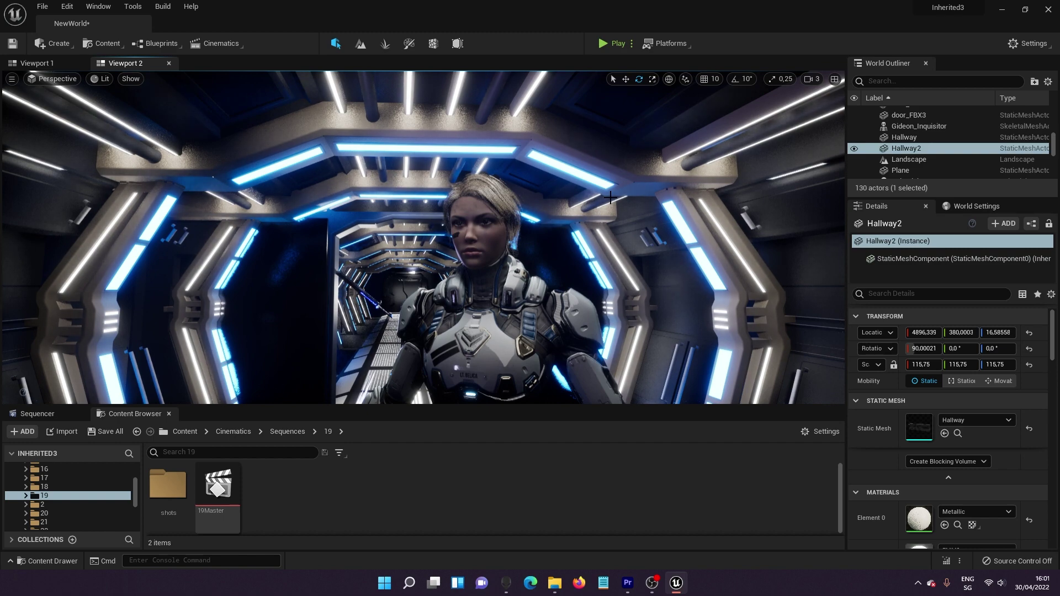
- Select the armoured Belica_PolarStrike character standing in the hallway scene
click(471, 368)
mouse_move(470, 368)
mouse_down()
mouse_move(471, 320)
mouse_move(470, 359)
mouse_up()
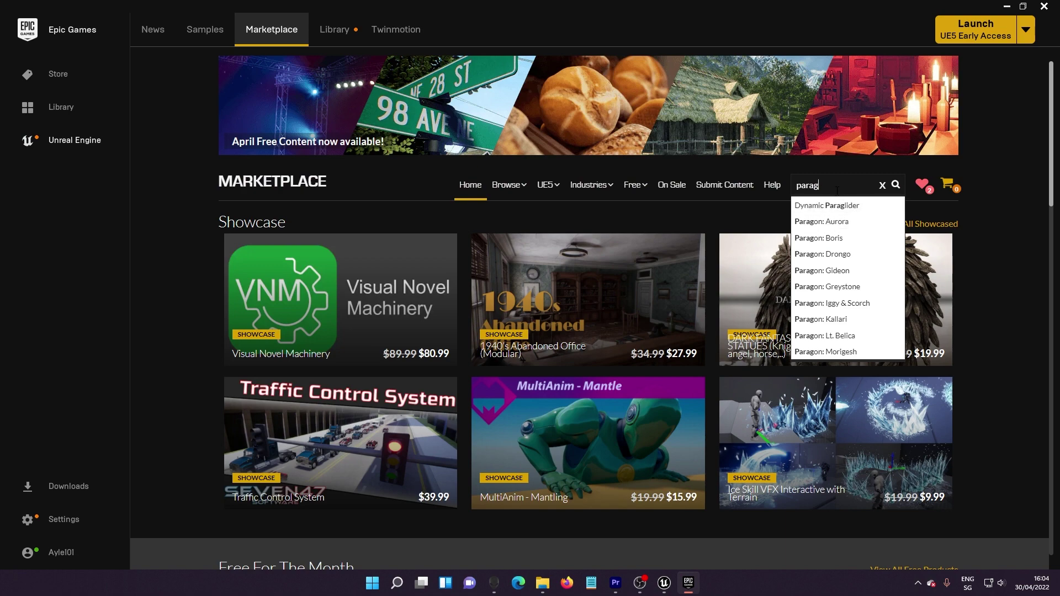
- Search the Epic Games Marketplace for "paragon" and browse the first page of results
text(on)
key(Return)
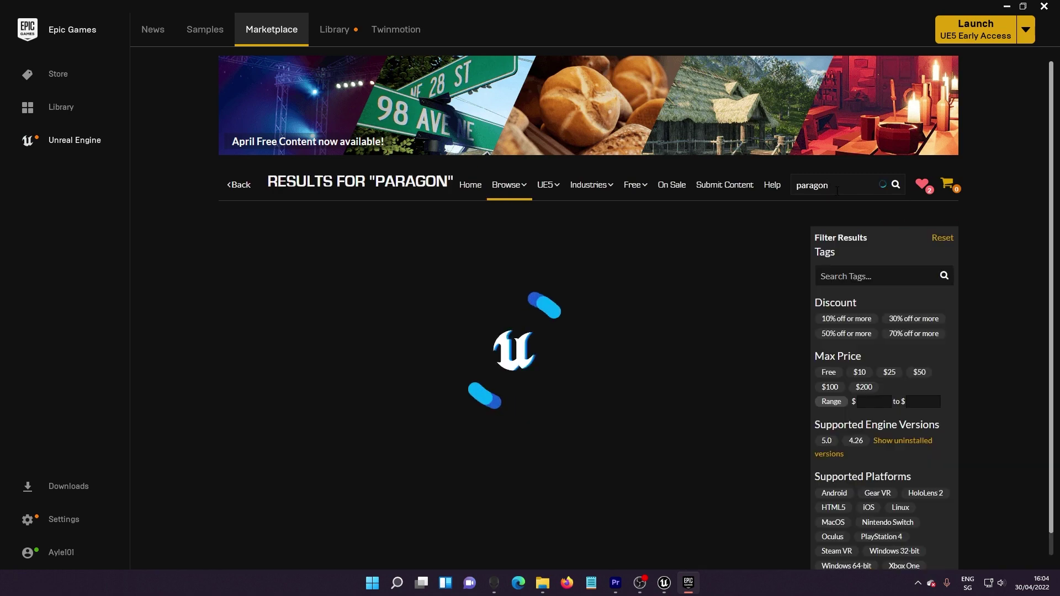
scroll(181, 273, down, 3)
scroll(180, 274, down, 4)
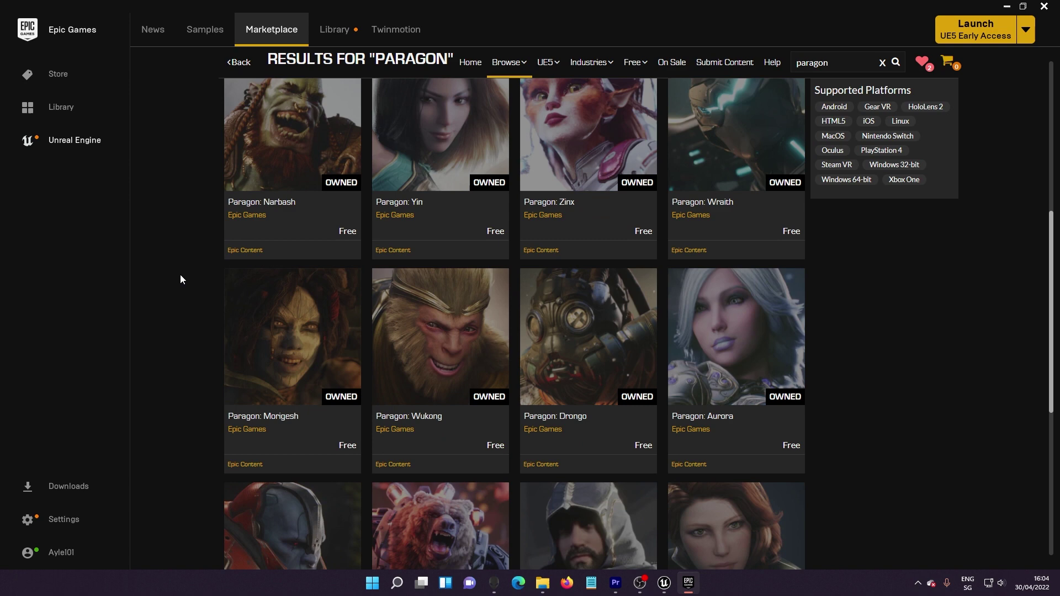
scroll(180, 274, up, 3)
scroll(180, 274, down, 2)
scroll(180, 274, down, 8)
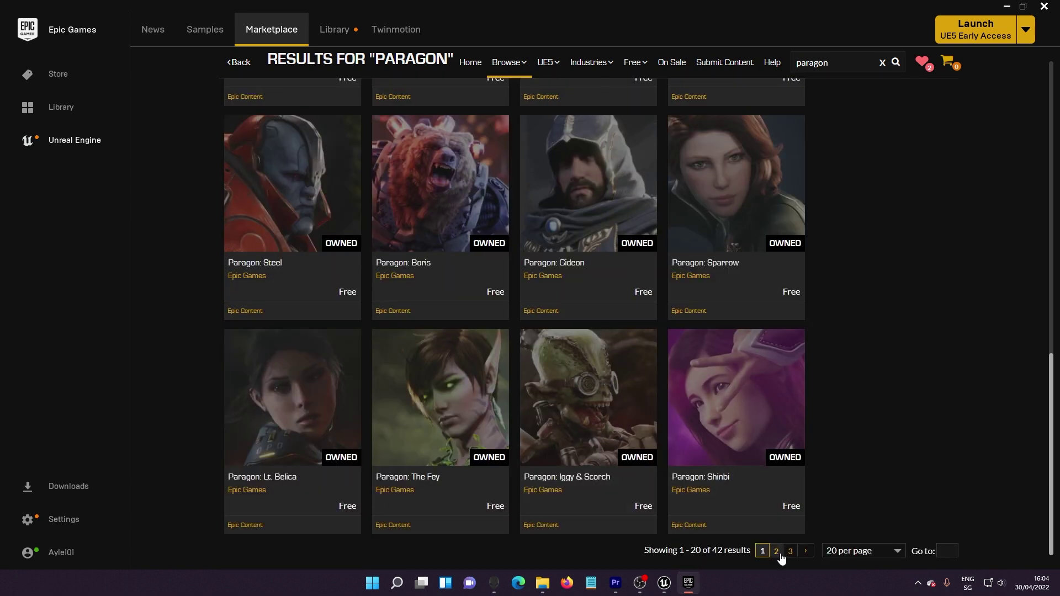
- Look through pages 2 and 3 of the Paragon results and return to page 2
click(778, 552)
scroll(200, 229, up, 14)
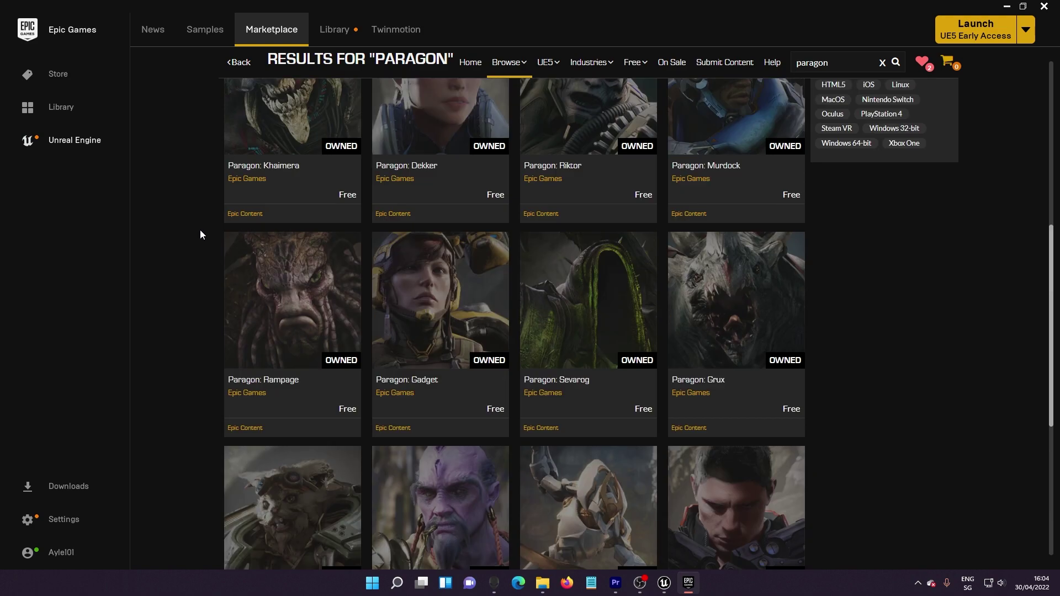
scroll(200, 227, down, 8)
scroll(200, 230, down, 6)
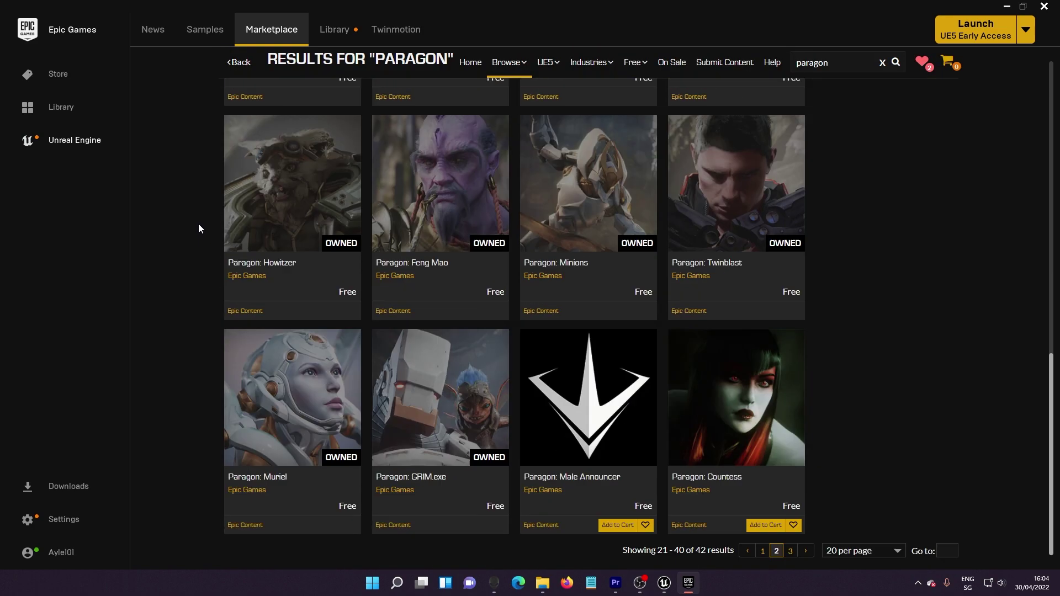
click(790, 552)
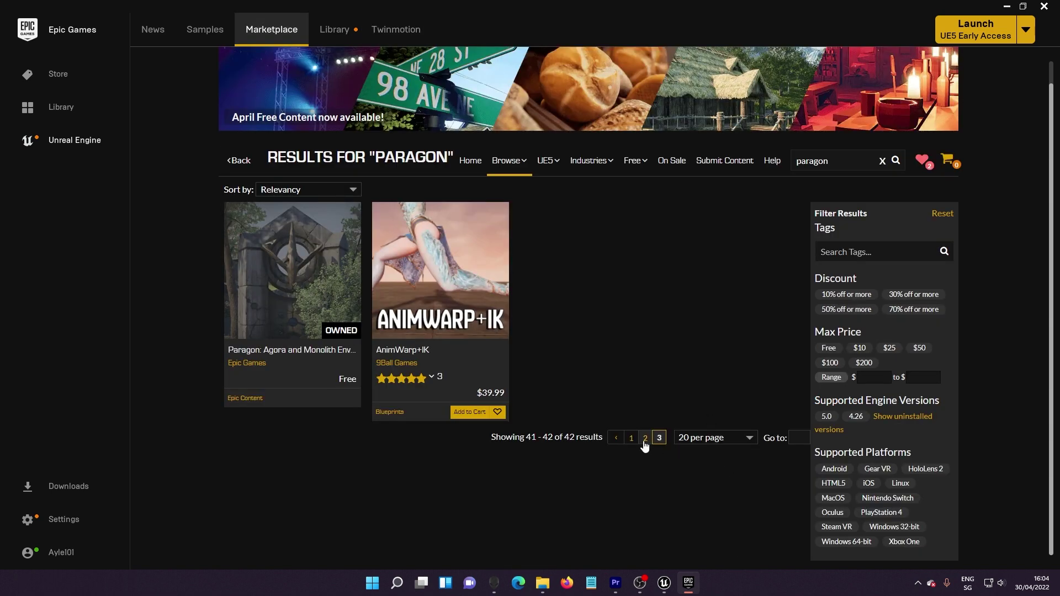
click(645, 438)
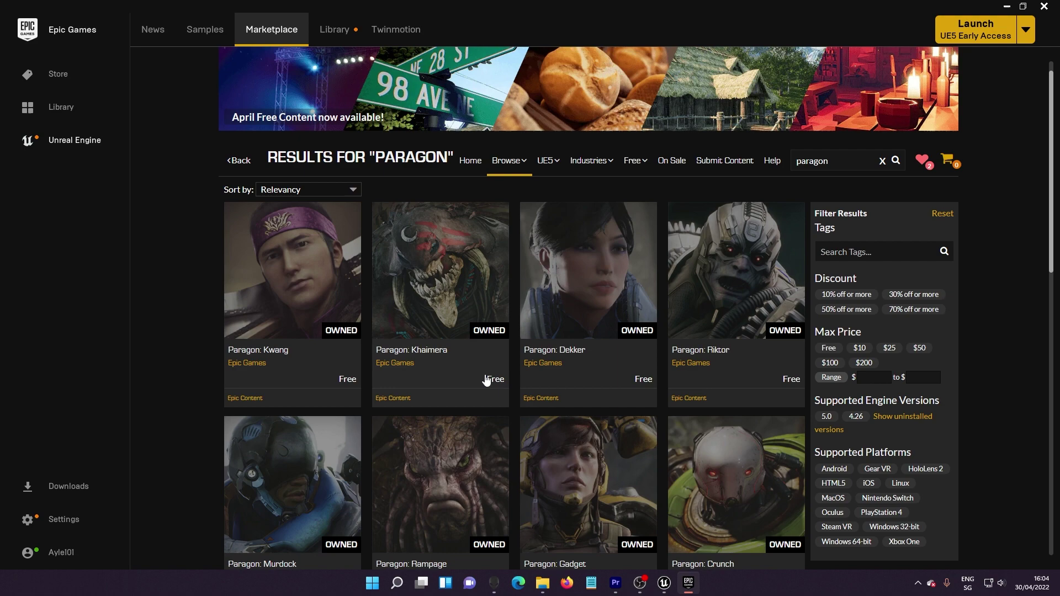
- Open the Paragon: Dekker product page and view the preview images of its different skins
scroll(552, 276, down, 2)
click(606, 183)
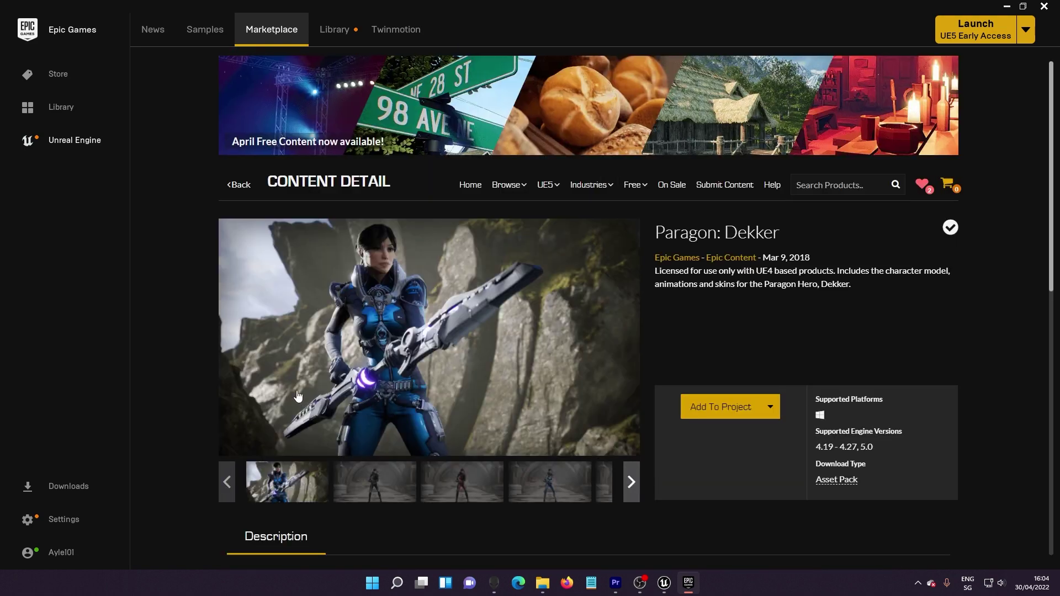
scroll(193, 316, down, 2)
click(375, 381)
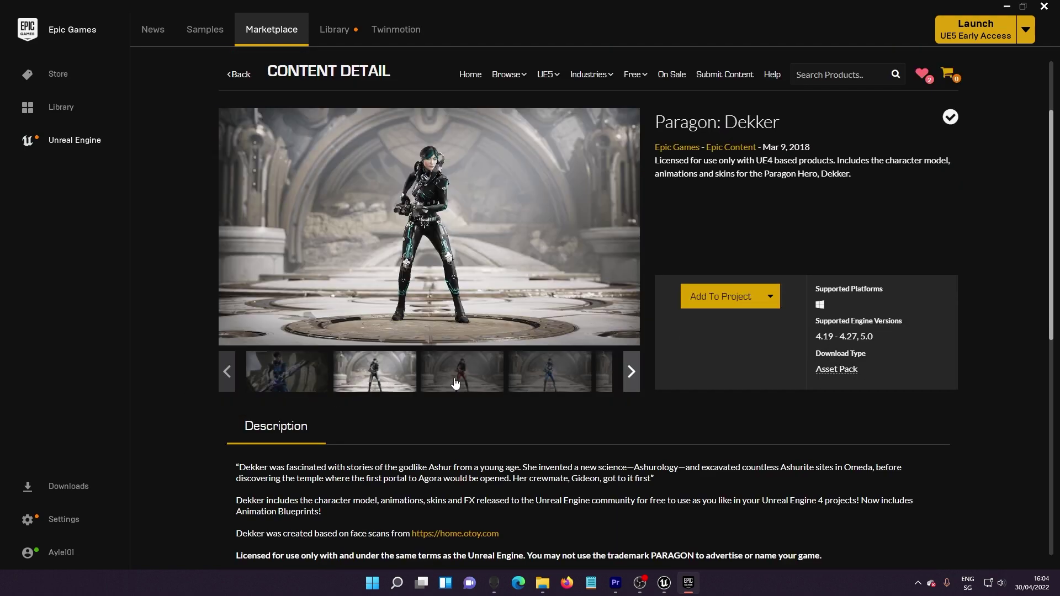
click(464, 380)
click(563, 374)
click(629, 374)
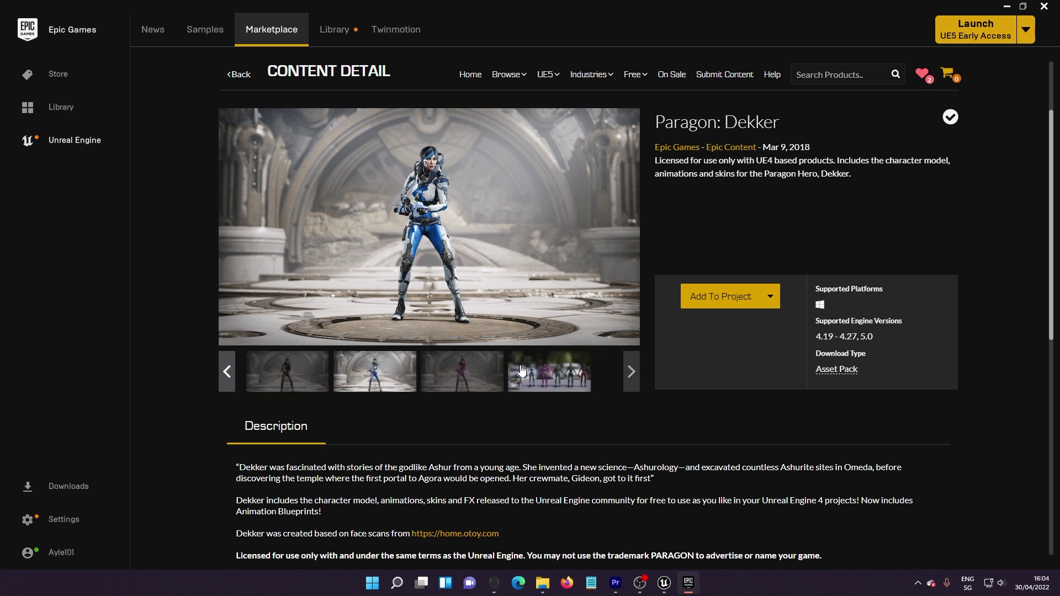
click(478, 369)
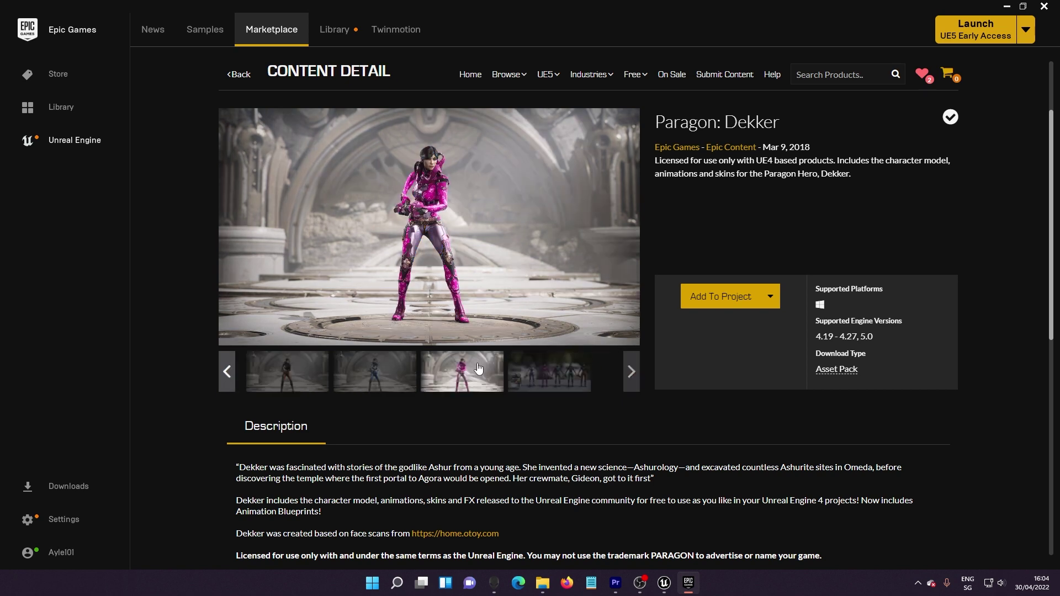
- Switch back to the Unreal Editor, enlarge the Content Browser and locate the Belica_PolarStrike mesh asset in it
click(646, 585)
click(646, 585)
mouse_move(670, 586)
click(651, 556)
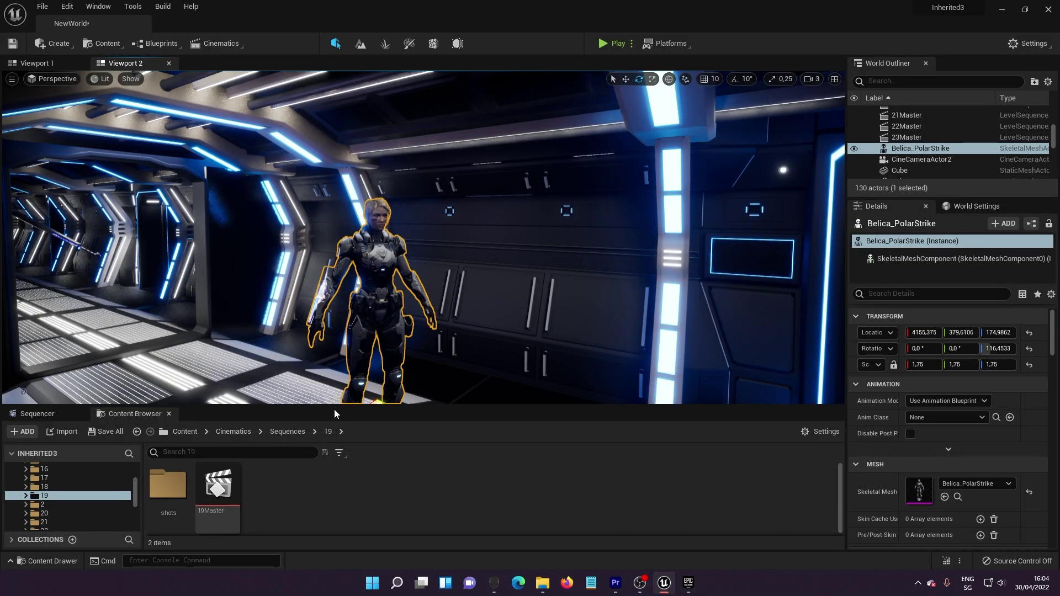
drag(334, 409, 334, 366)
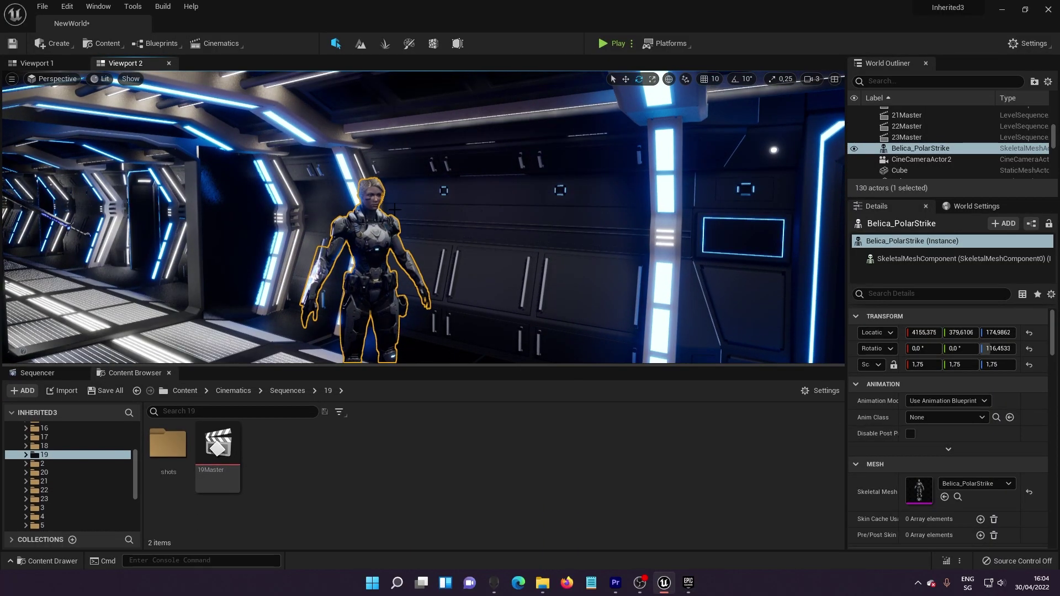
key(ctrl+b)
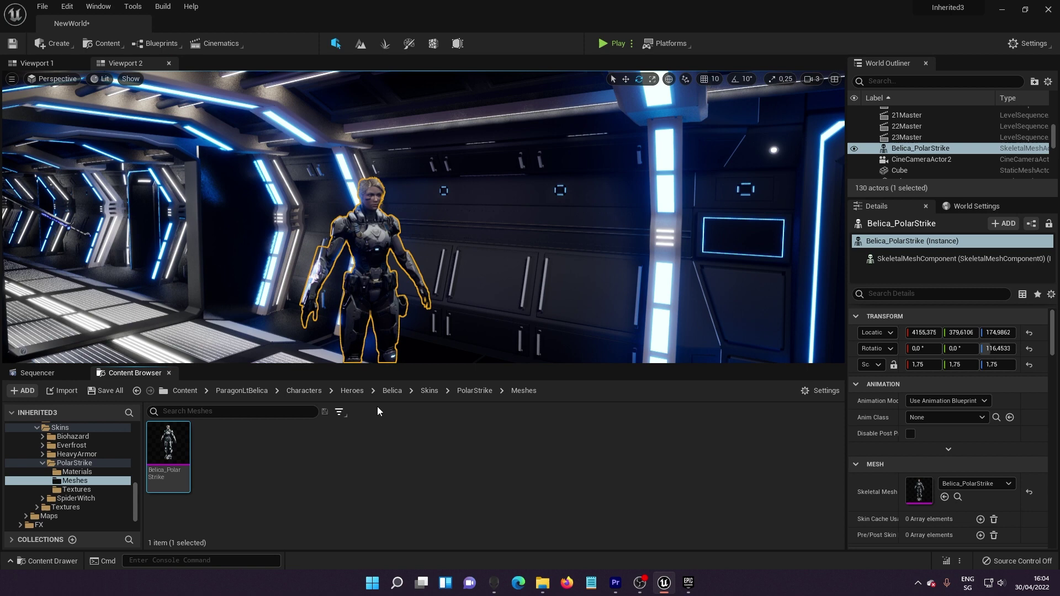
- Go up from the PolarStrike meshes to the Belica folder and open its Animations folder
click(429, 391)
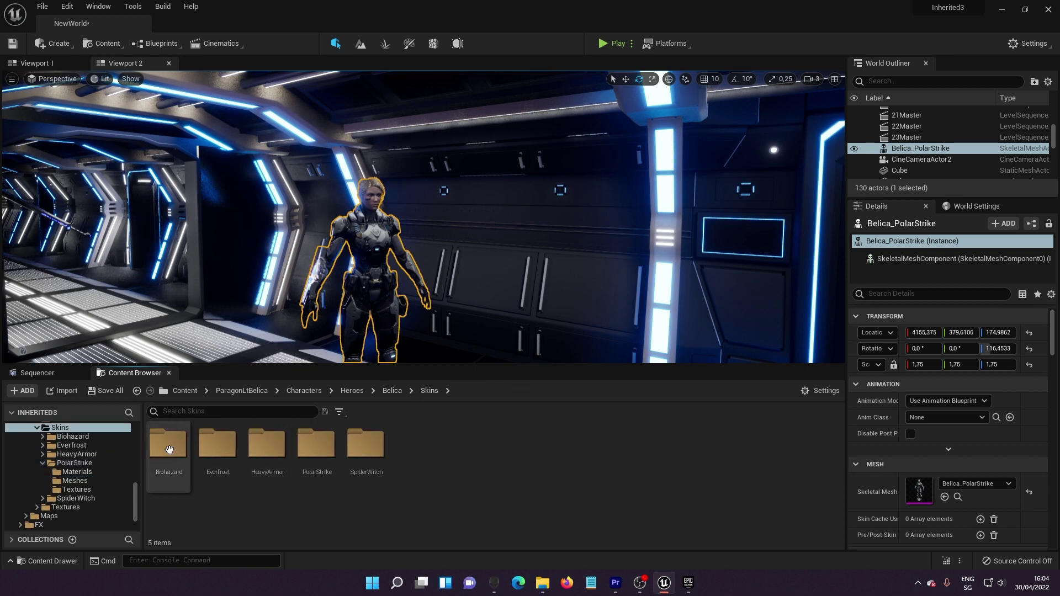
click(398, 391)
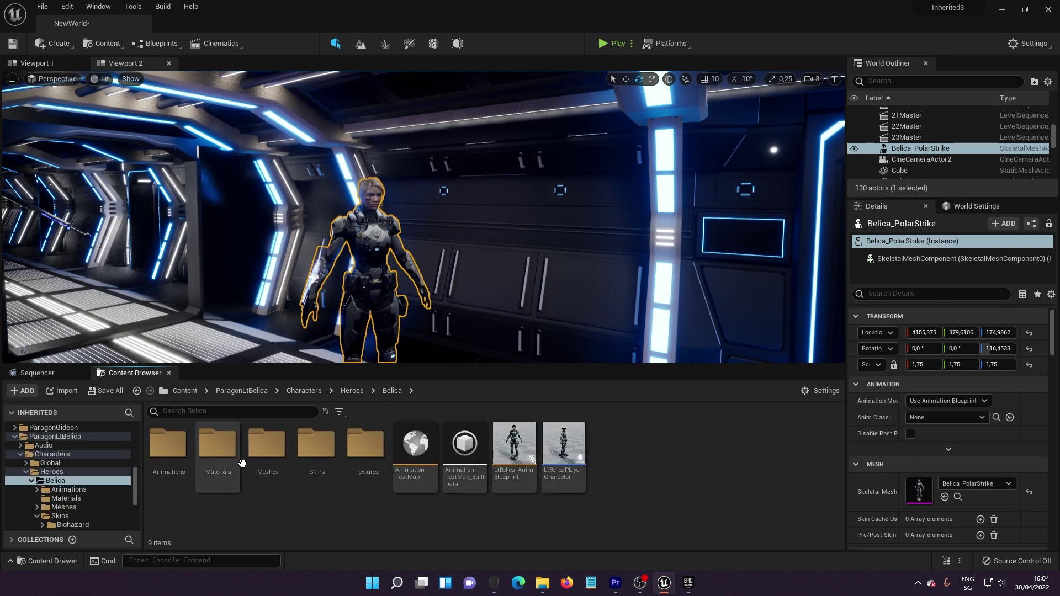
double_click(165, 450)
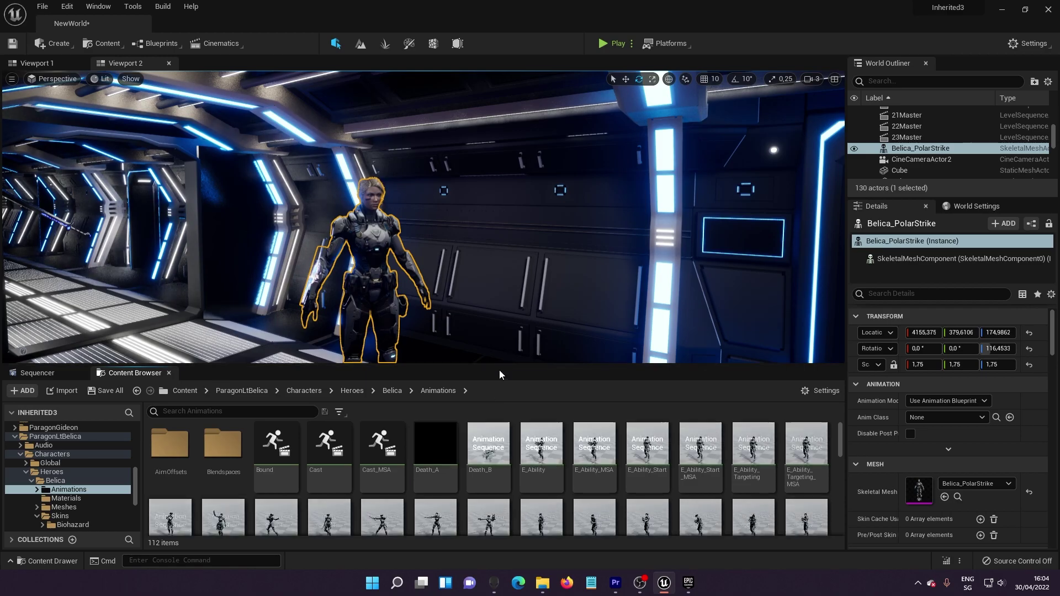
key(super+Down)
drag(647, 14, 650, 41)
double_click(649, 40)
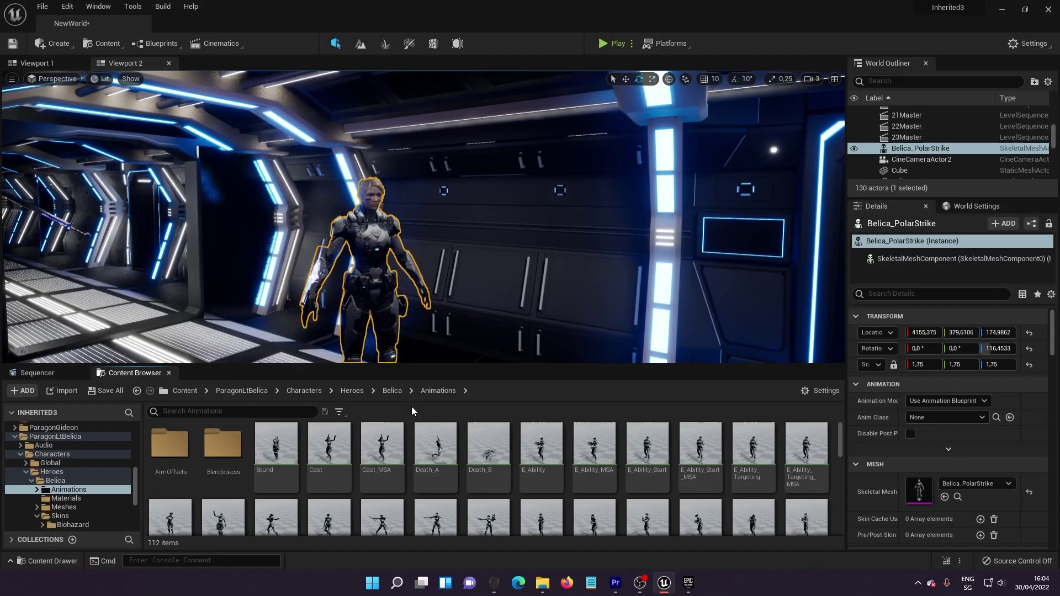
- Search Belica's animations for "idle" and preview the Idle animation up close in a maximized editor
click(275, 411)
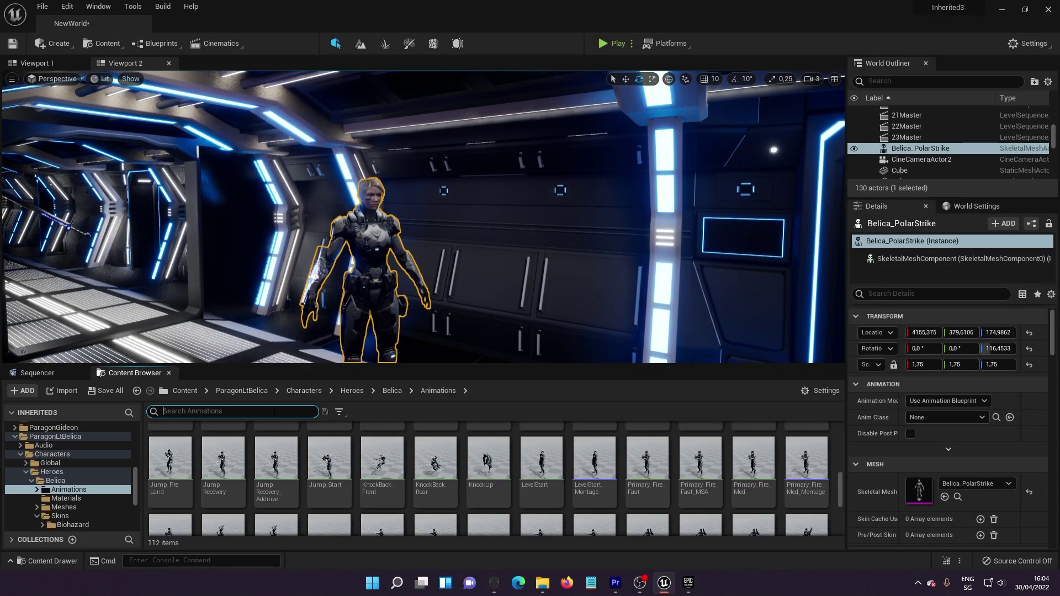
text(idle)
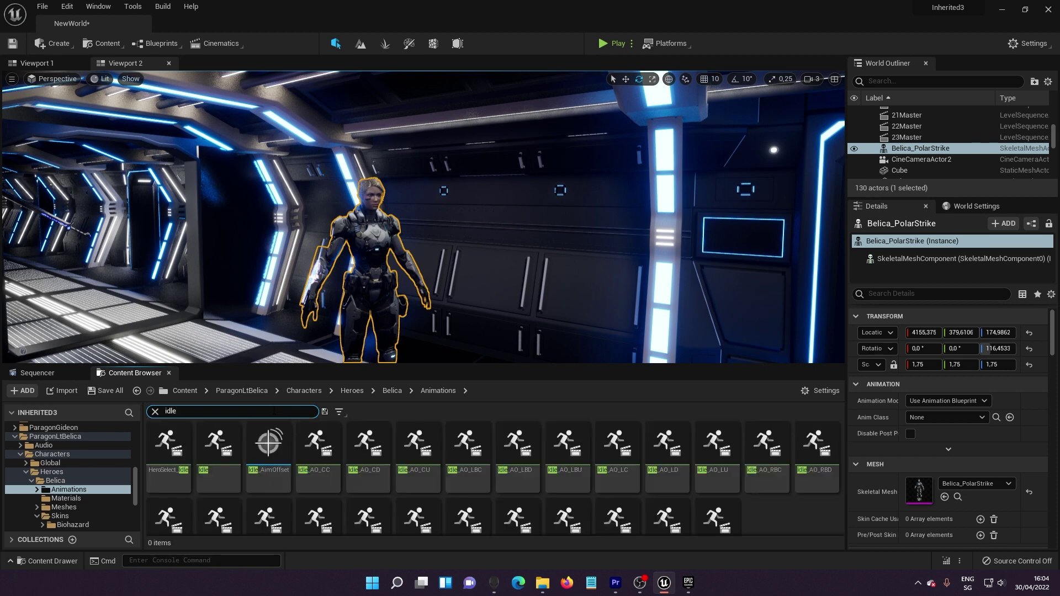
double_click(222, 444)
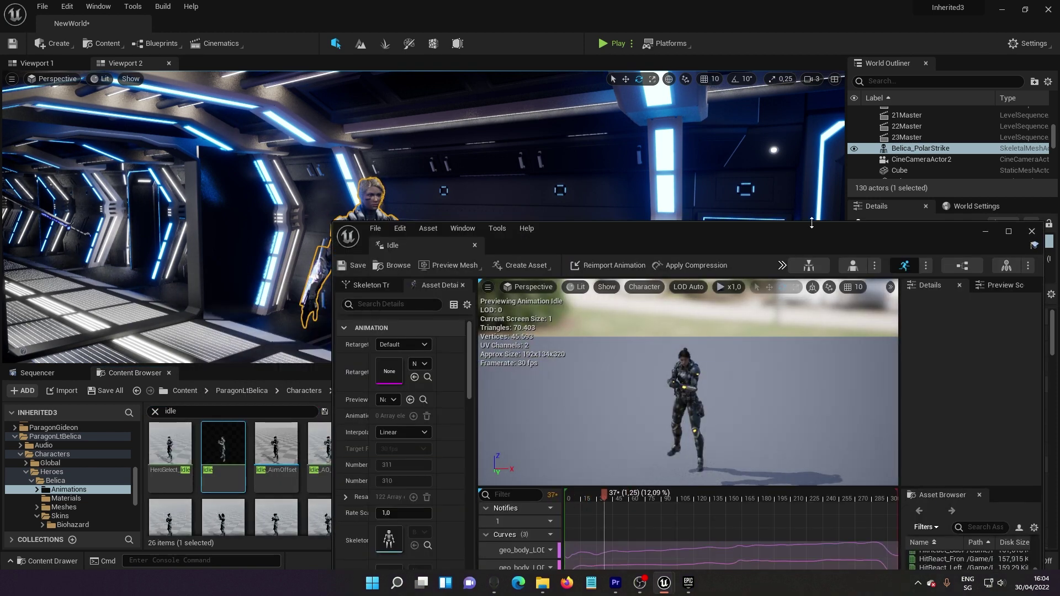
double_click(811, 231)
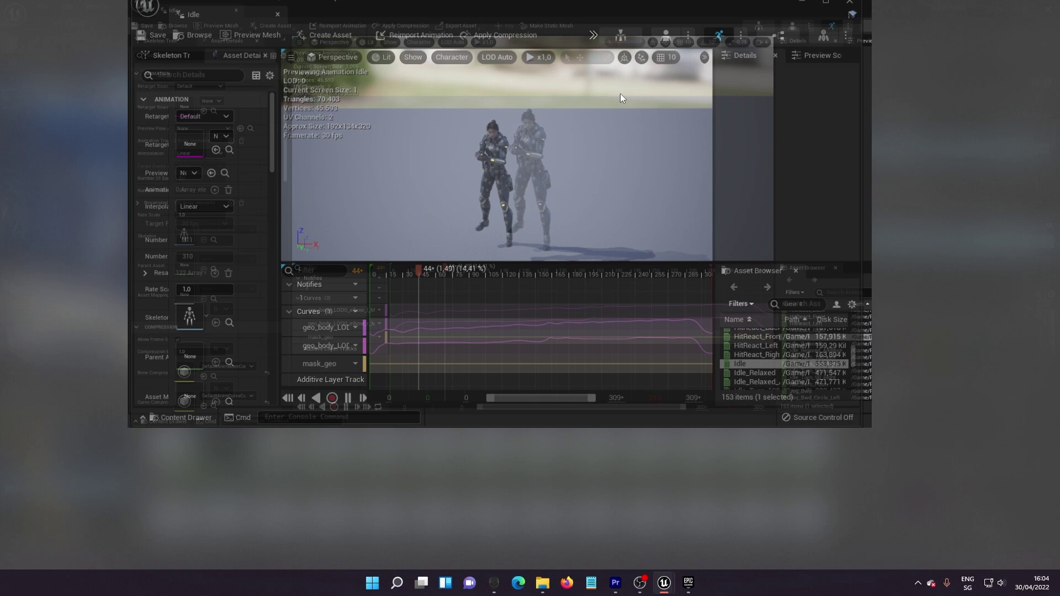
scroll(495, 155, up, 5)
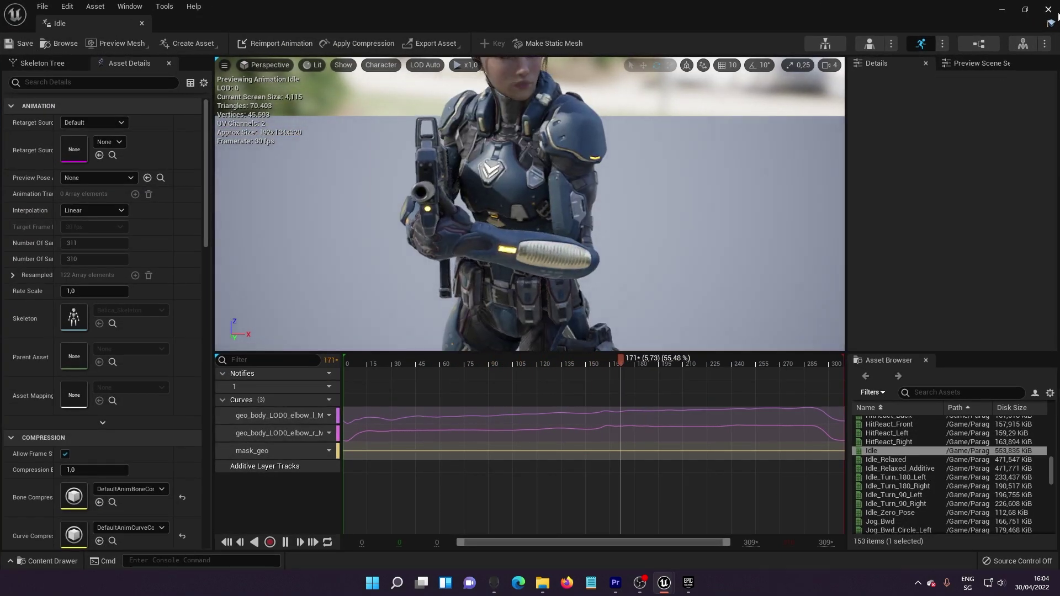
- Return to the level editor and show the project's root Content folder with the asset search cleared
key(alt+Tab)
click(55, 375)
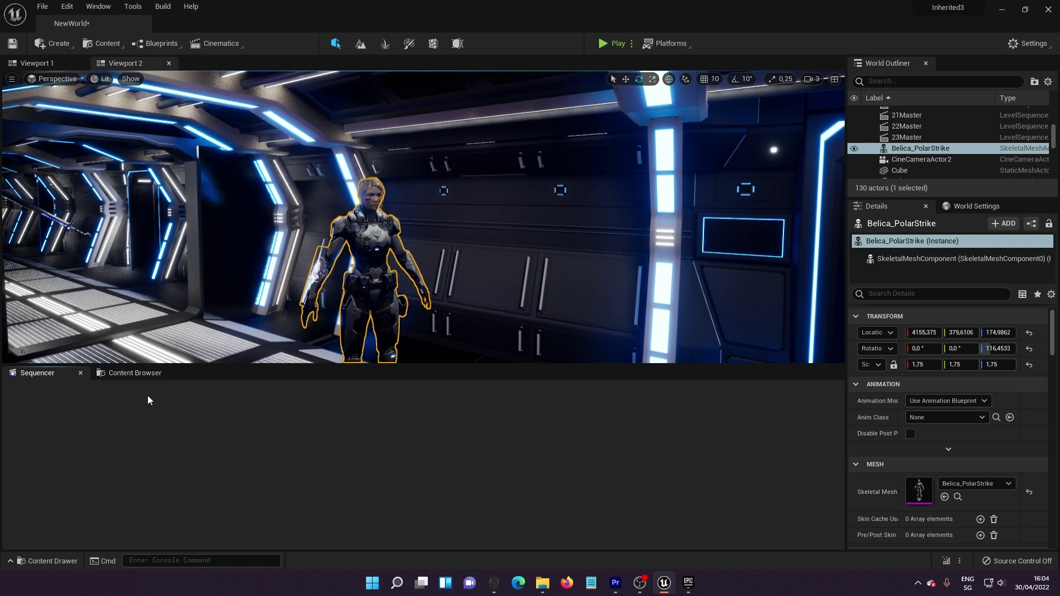
click(118, 373)
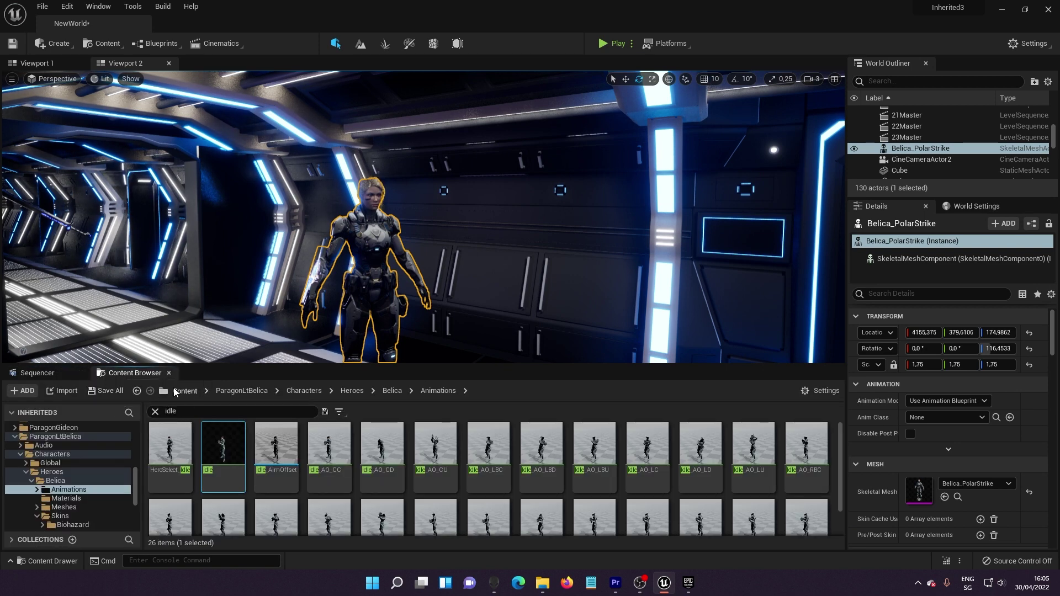
click(174, 392)
click(154, 412)
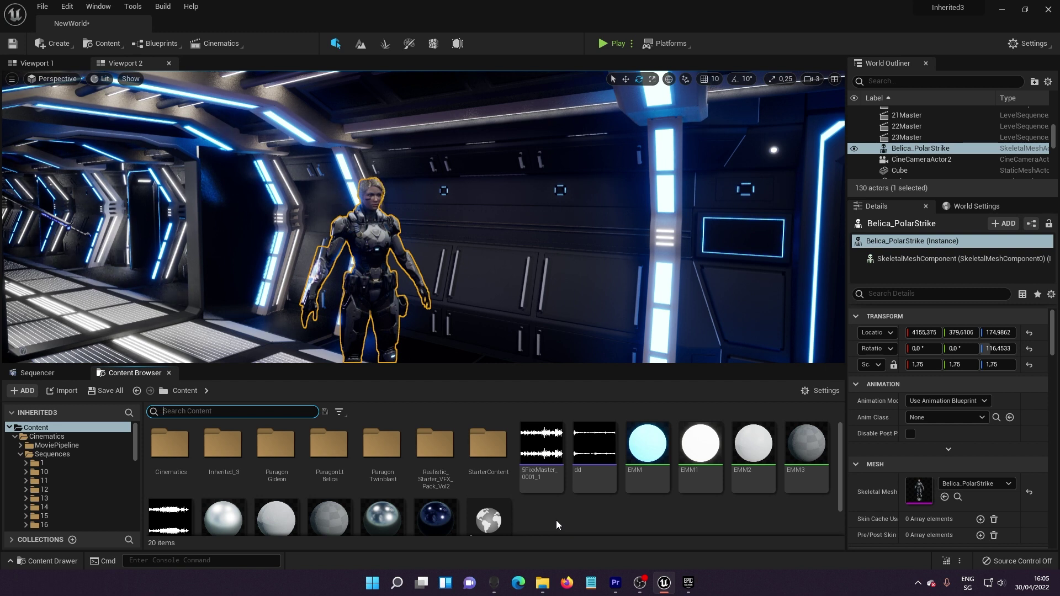
- Open the 1Master level sequence from the Cinematics > Sequences > 1 folder
double_click(181, 452)
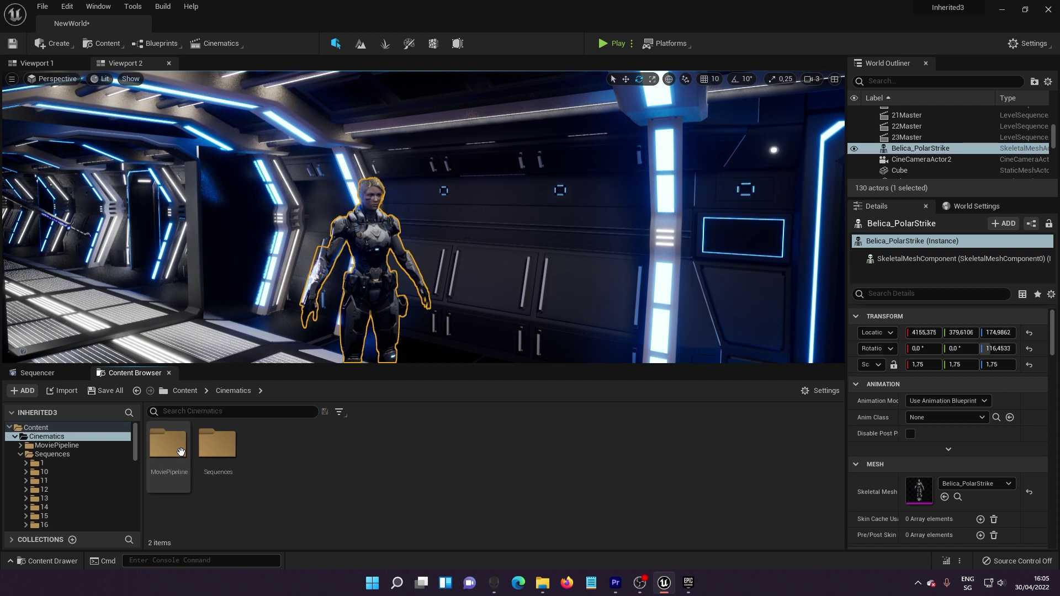
double_click(223, 448)
scroll(639, 474, down, 1)
scroll(613, 485, up, 1)
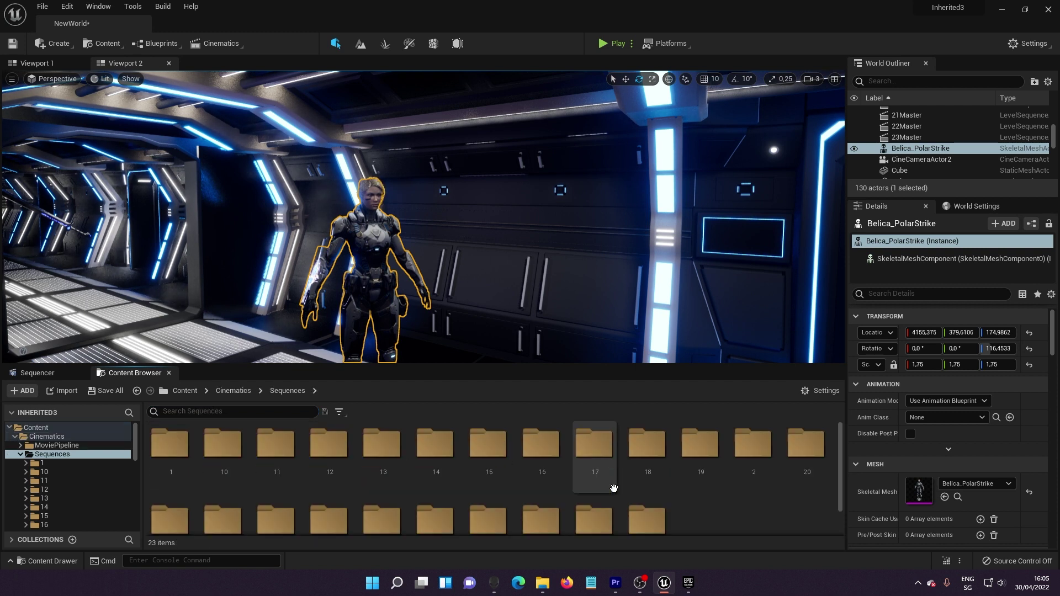
scroll(660, 460, down, 1)
scroll(660, 460, up, 1)
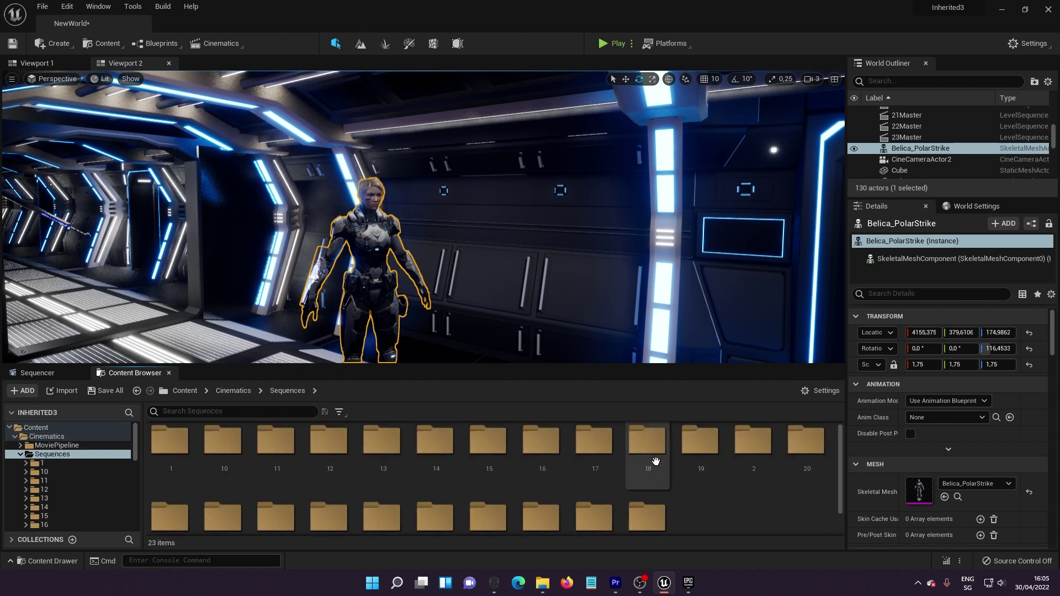
click(167, 442)
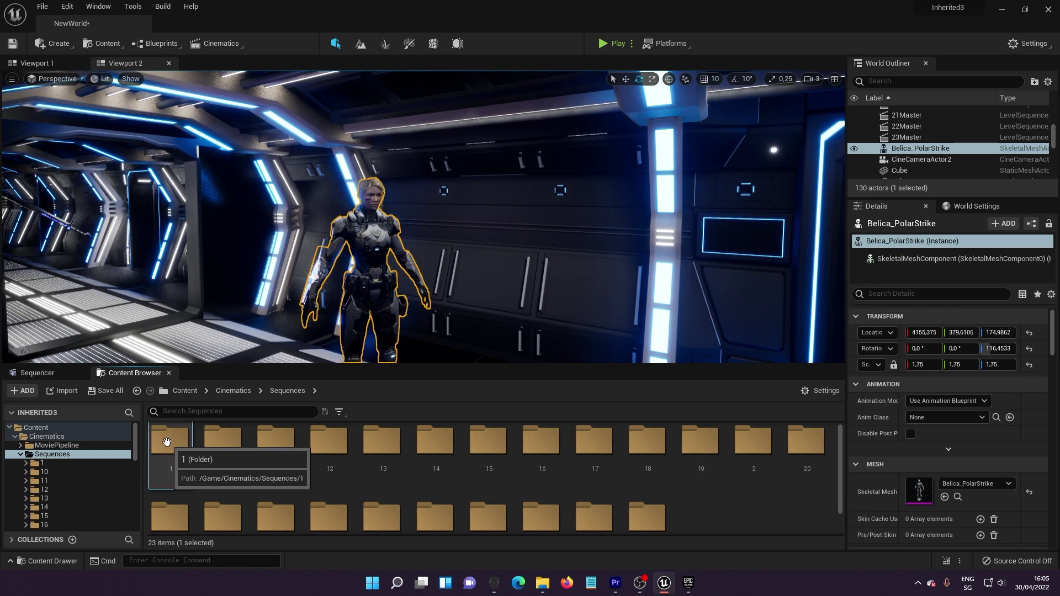
double_click(168, 441)
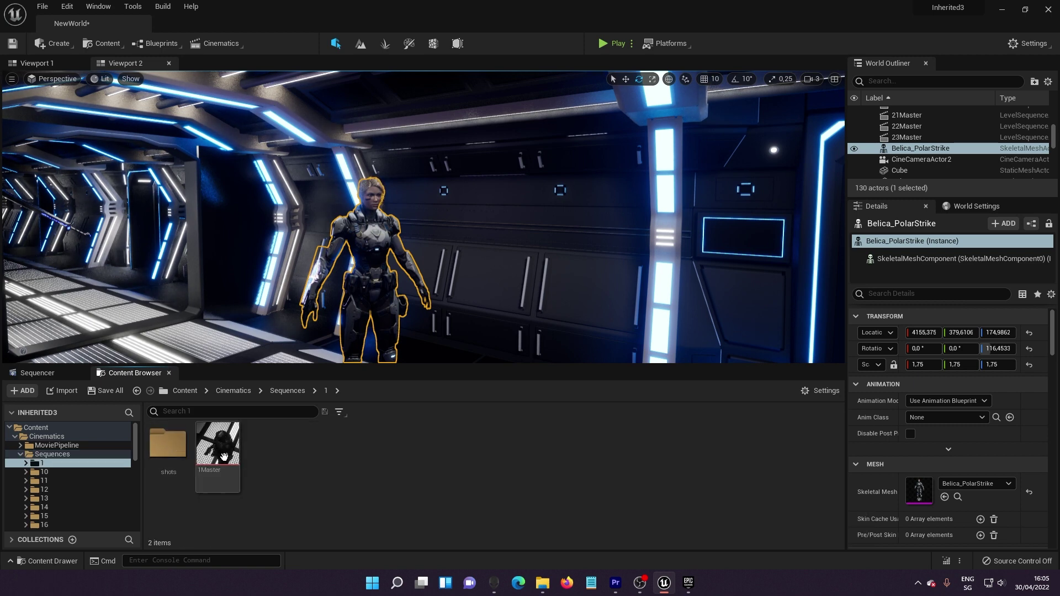
double_click(224, 456)
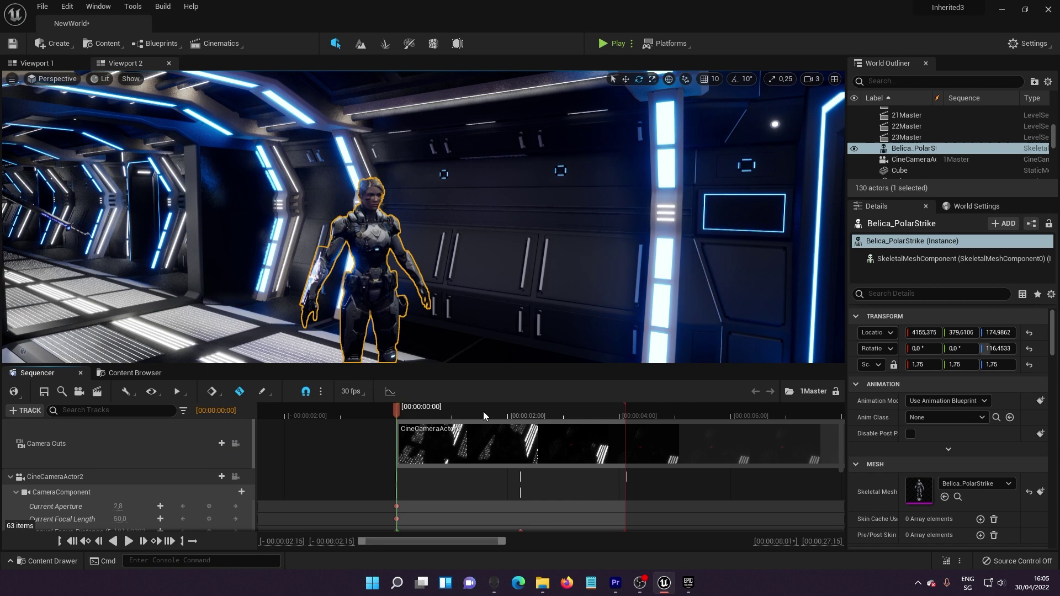
- View the scene through CineCameraActor2 and scrub the 1Master sequence to about the 4-second mark
click(53, 79)
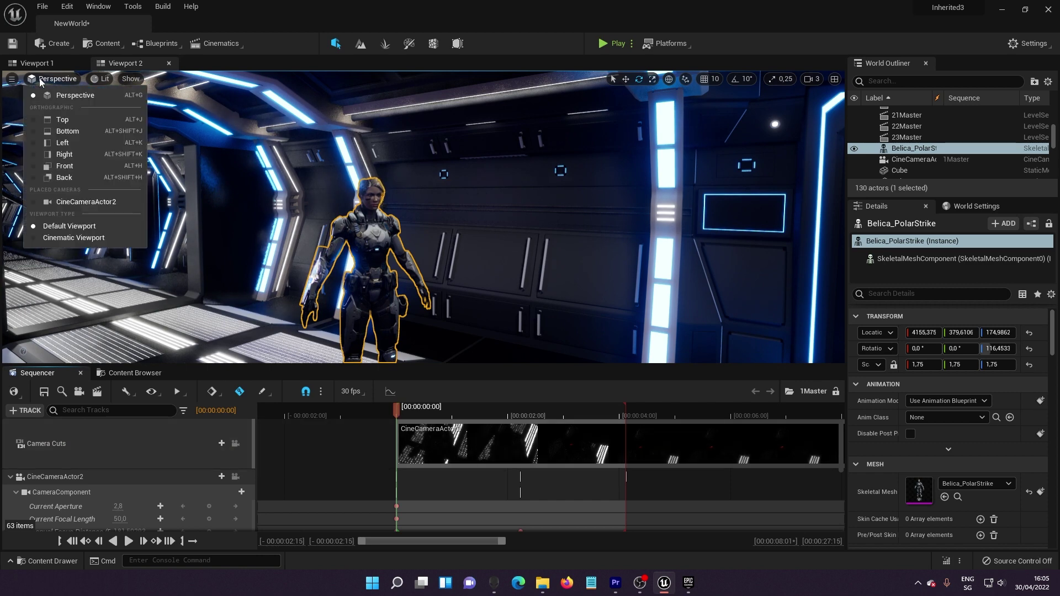
click(98, 202)
drag(414, 417, 618, 411)
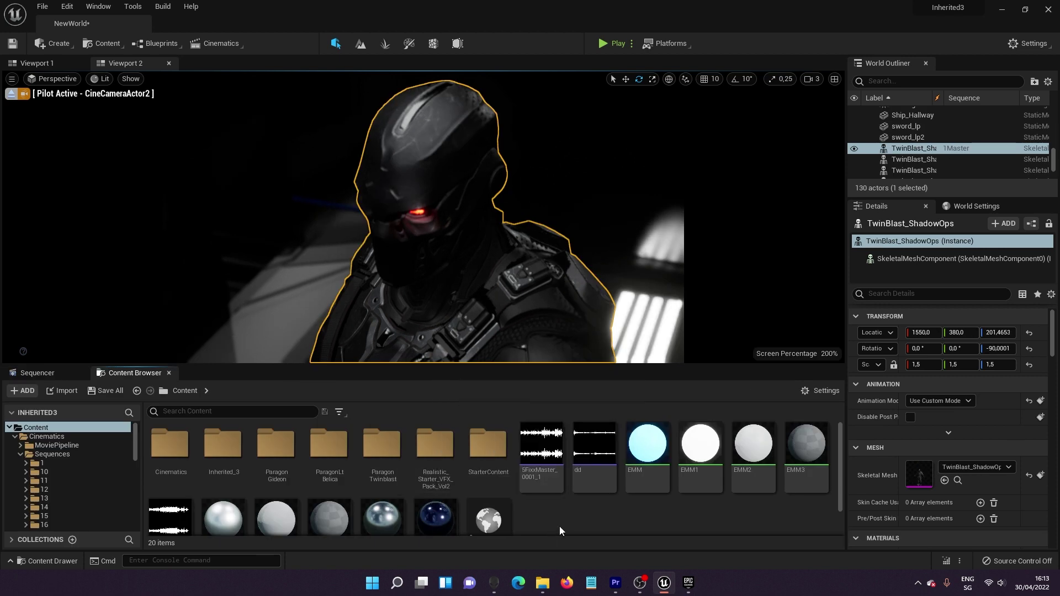
- Open the Gideon hero folder inside ParagonGideon > Characters > Heroes to show its assets
double_click(278, 453)
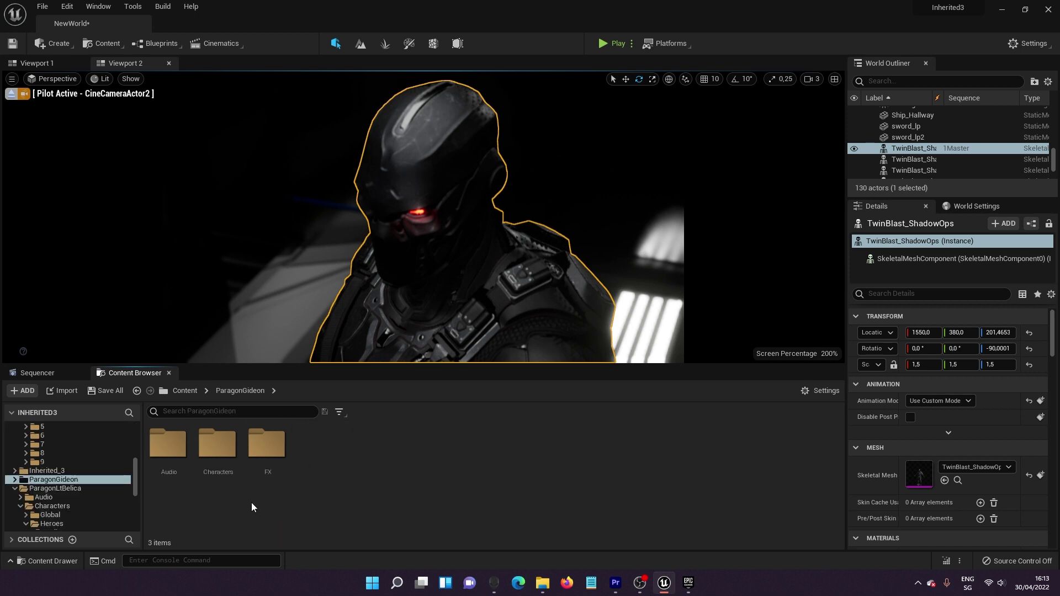
double_click(217, 466)
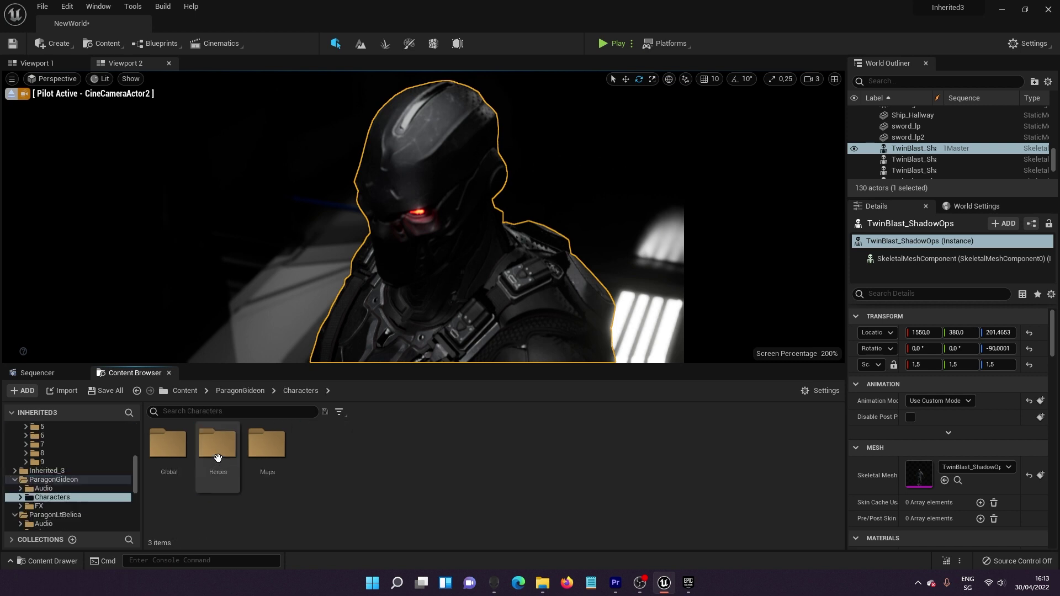
double_click(218, 464)
double_click(168, 445)
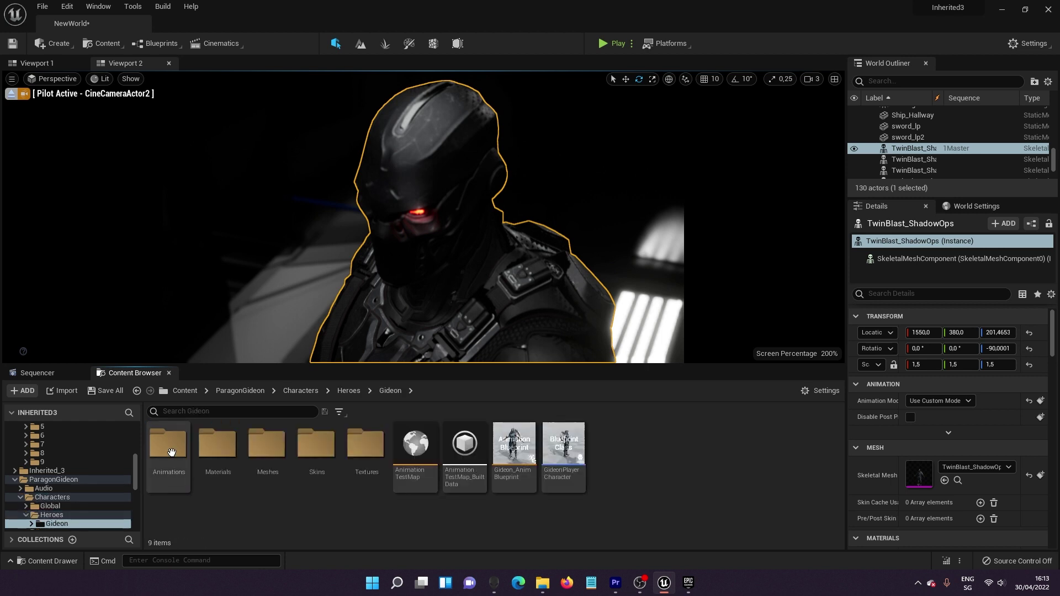
- Open ParagonGideon's FX > Particles > Gideon folder to show the character's particle effects
click(309, 391)
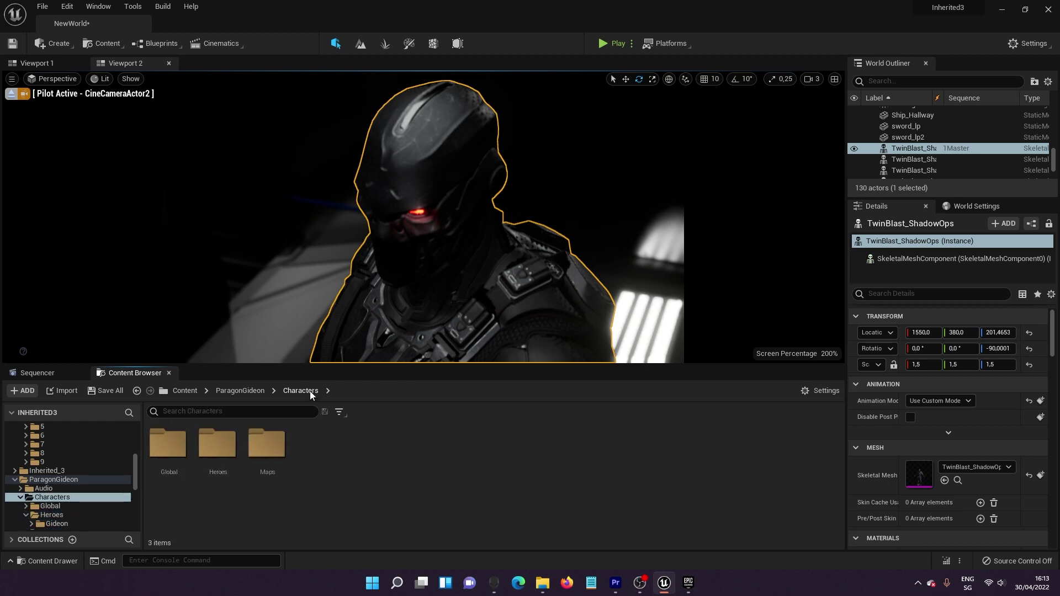
click(240, 391)
double_click(269, 452)
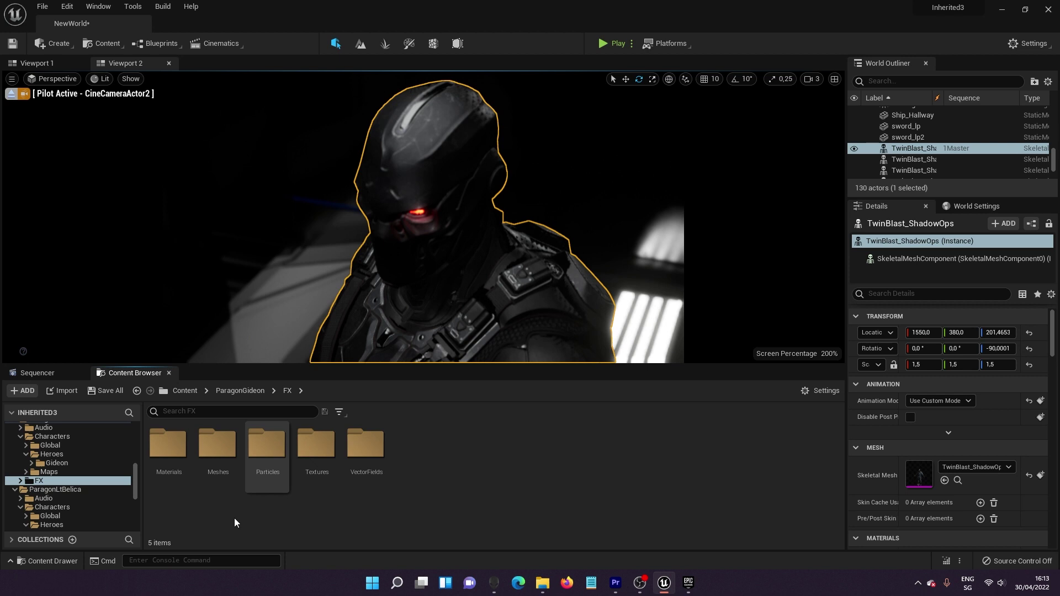
double_click(266, 450)
double_click(168, 444)
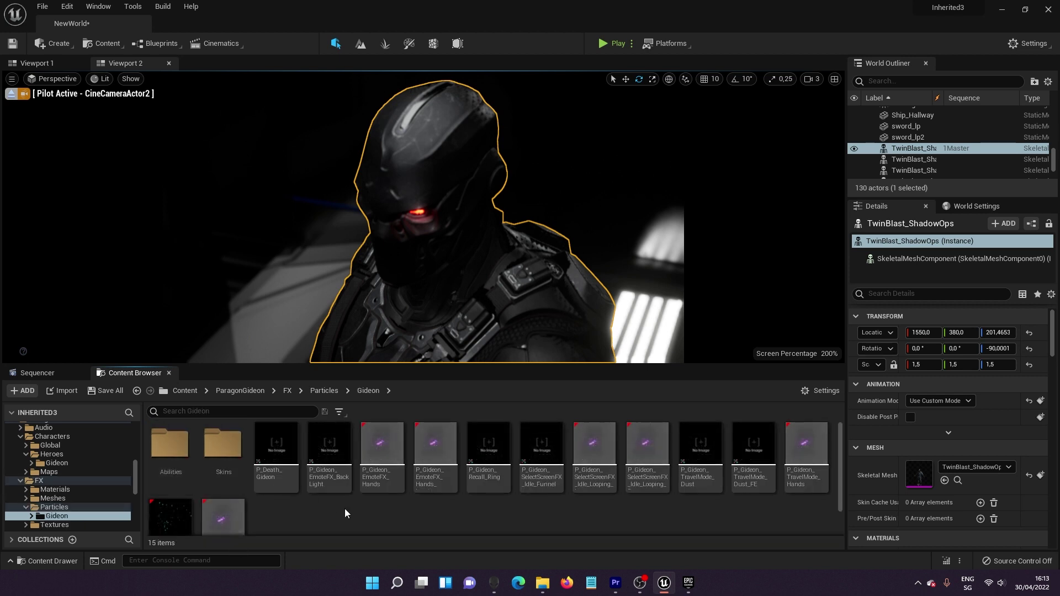
- Preview the P_Death_Gideon particle system and Gideon's EmoteFX back light effect, closing each editor and returning to the root Content folder
double_click(276, 445)
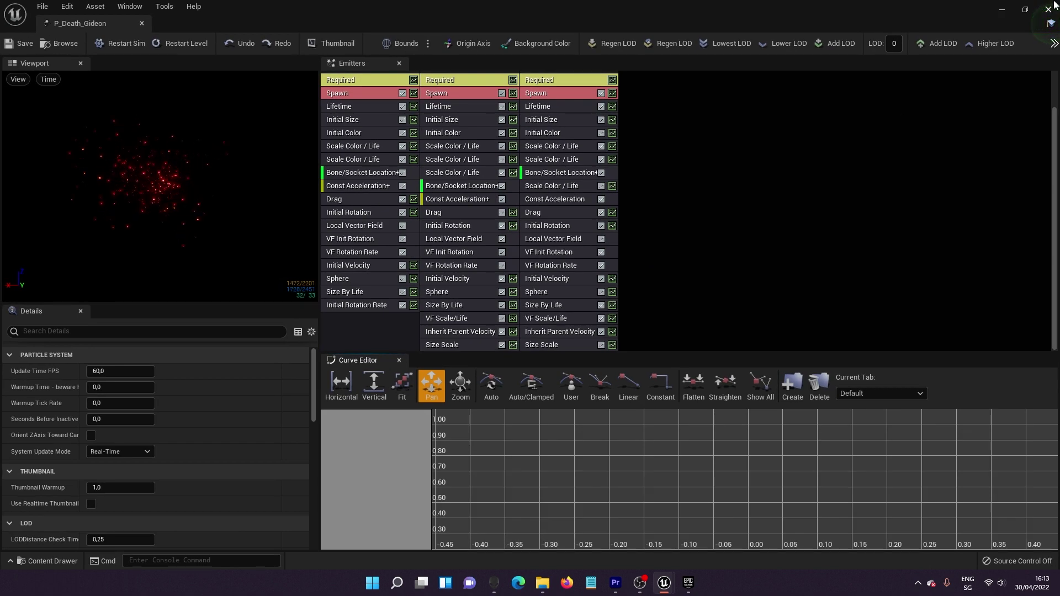
click(1049, 10)
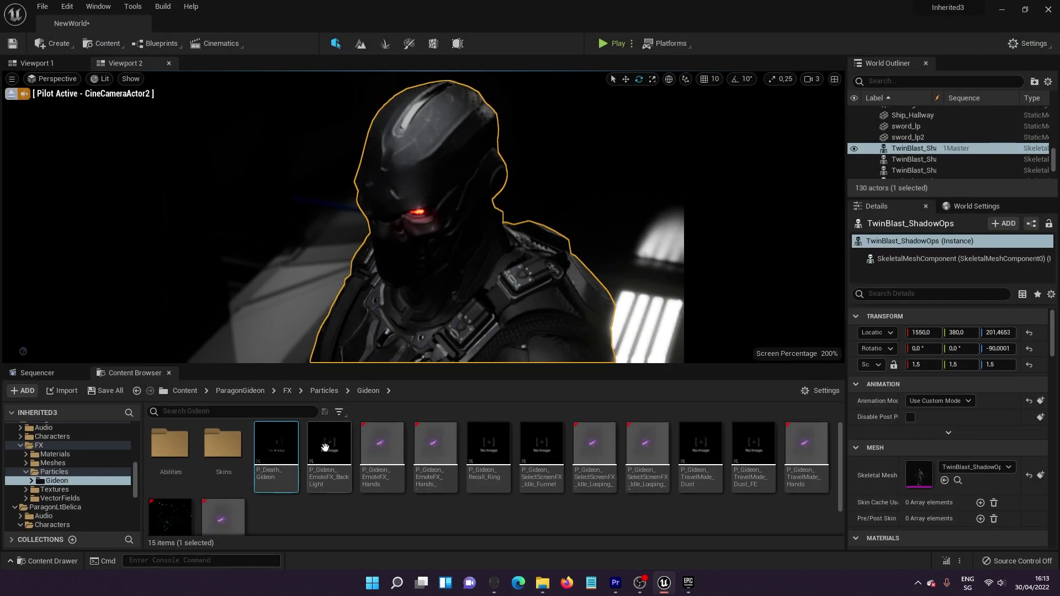
double_click(329, 444)
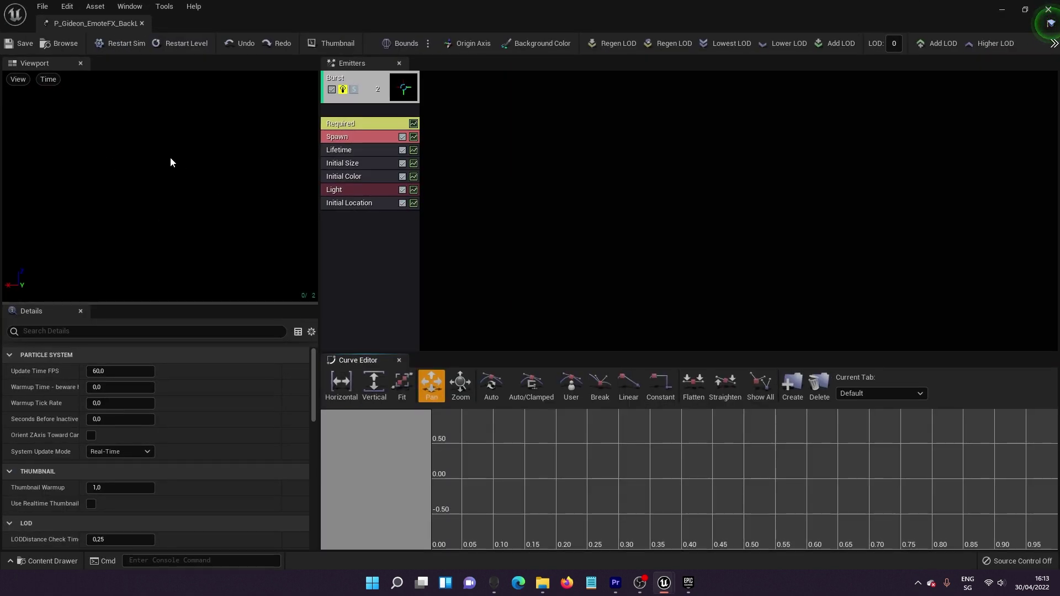
click(1048, 10)
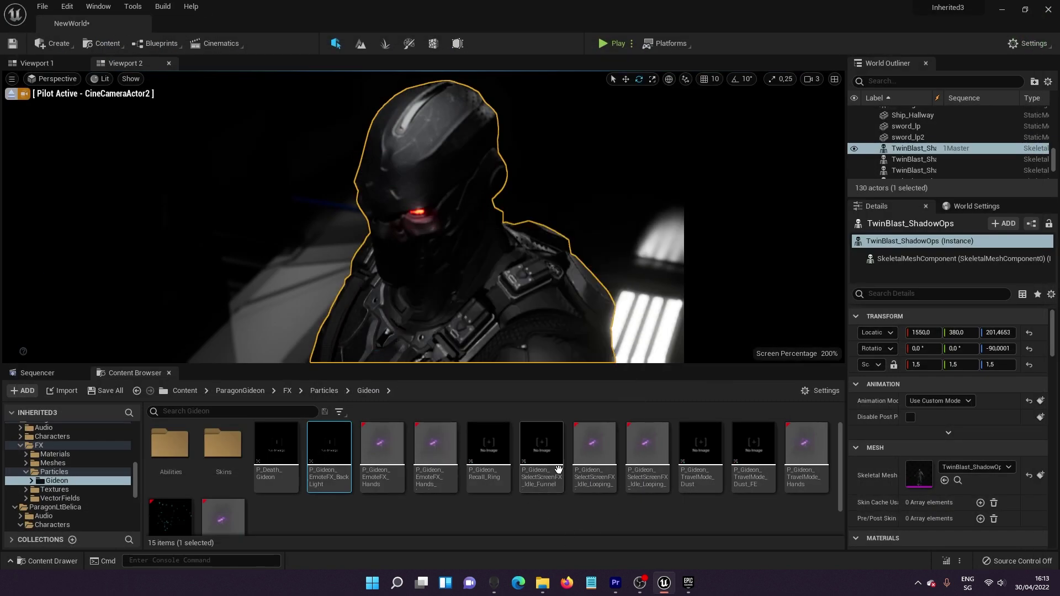
click(240, 391)
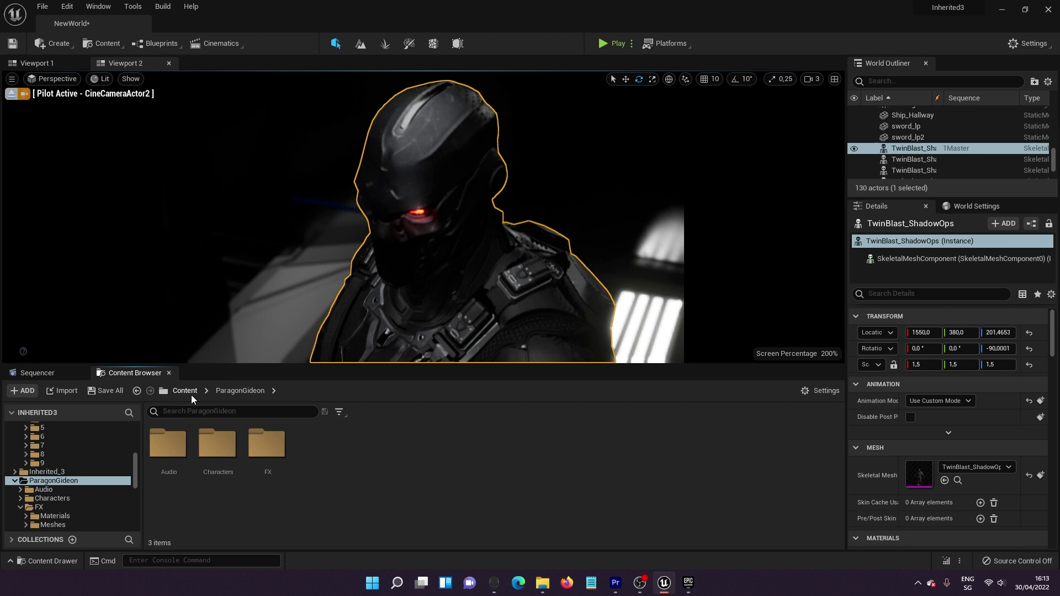
click(191, 394)
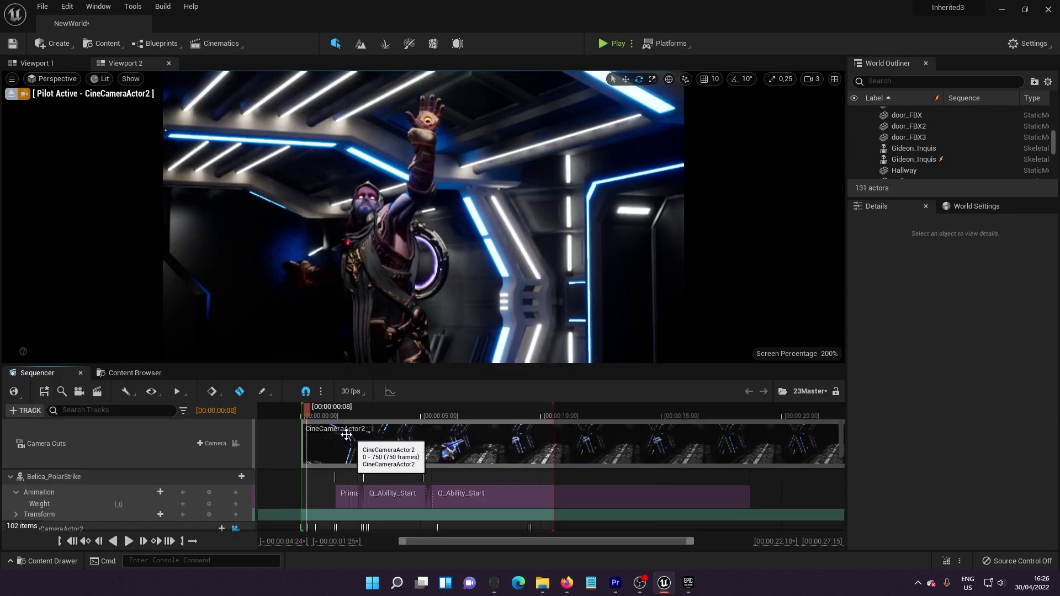
- Select the Gideon character with the raised arm in the scene and locate its mesh asset in the project content
click(128, 374)
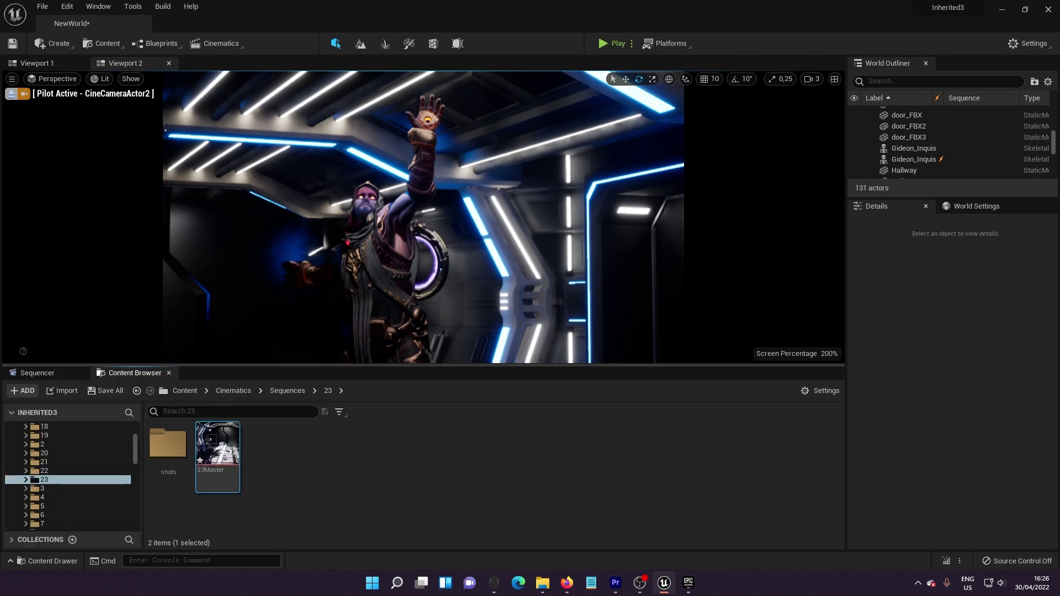
click(331, 276)
key(ctrl+b)
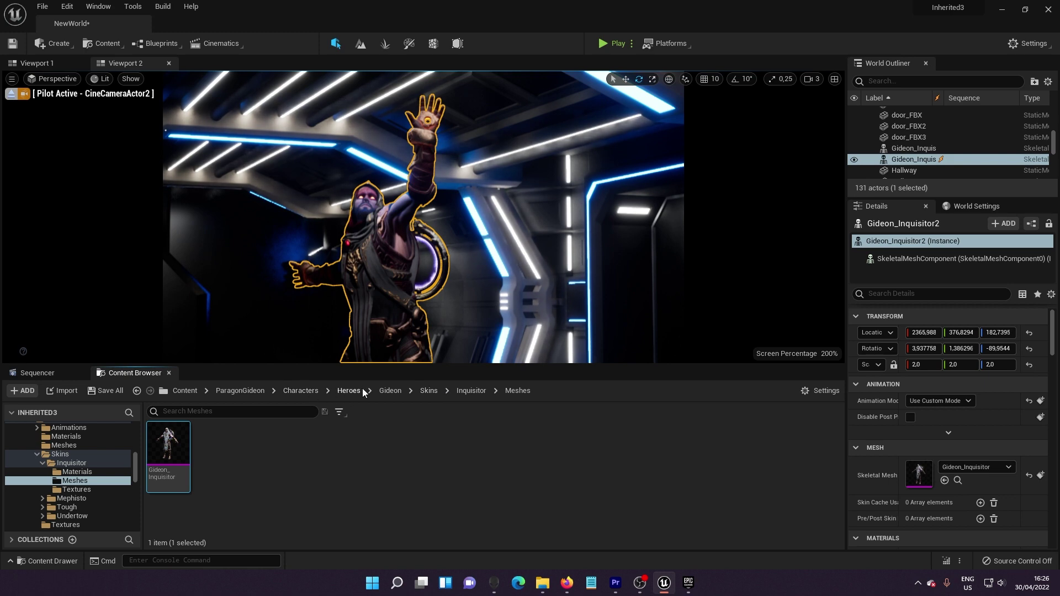
- Preview the Blackhole_Start animation from Gideon's Animations folder and return to the Gideon hero folder
click(382, 389)
double_click(189, 462)
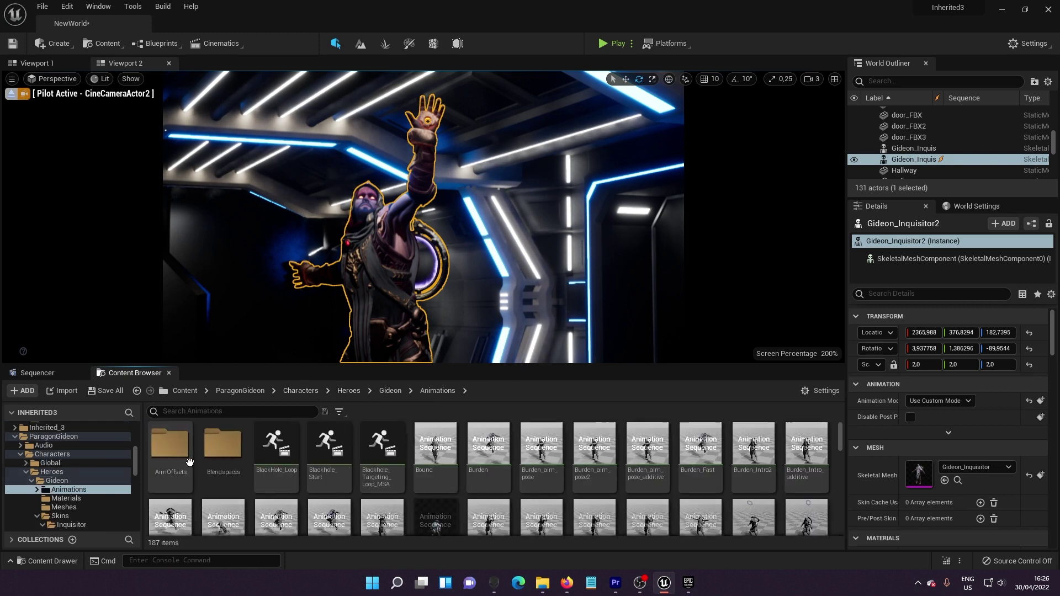
double_click(326, 446)
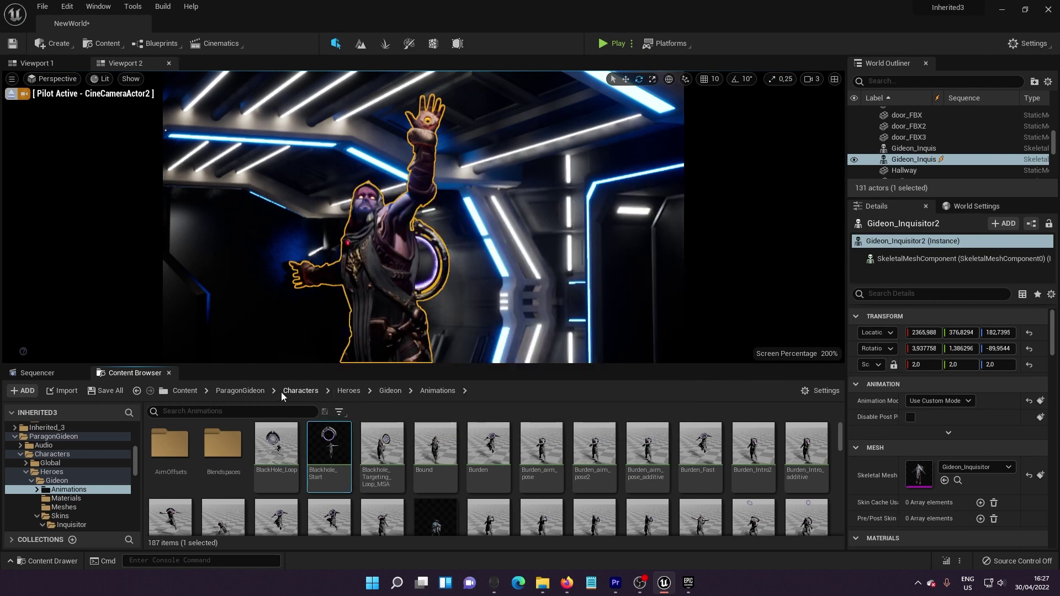
click(136, 391)
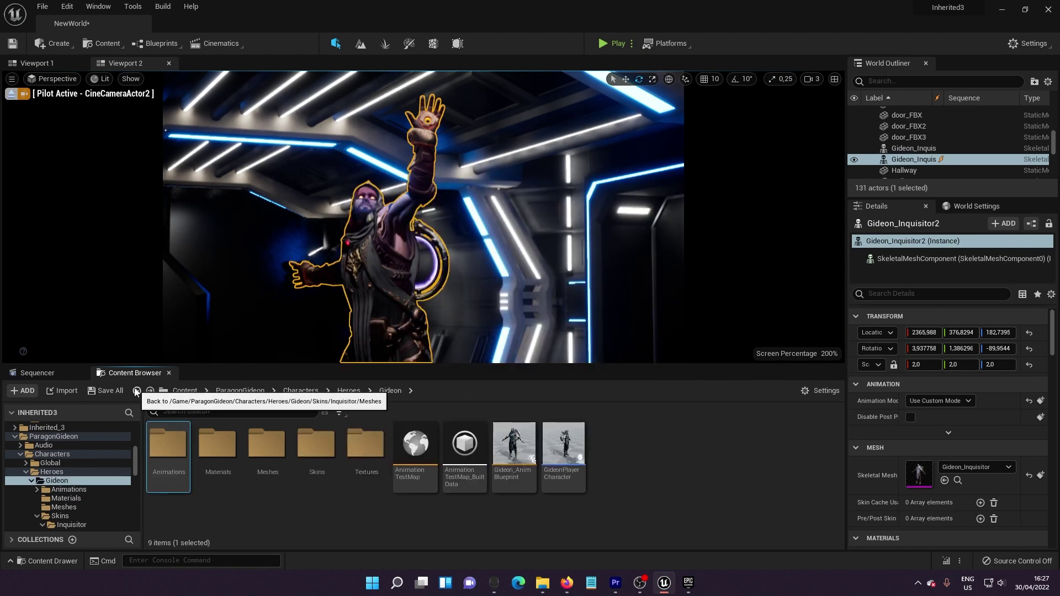
- Scrub the 23Master sequence from the start to 00:00:04:15 and back to 00:00:02:07, showing the P_BelicaMuzzle track
click(49, 374)
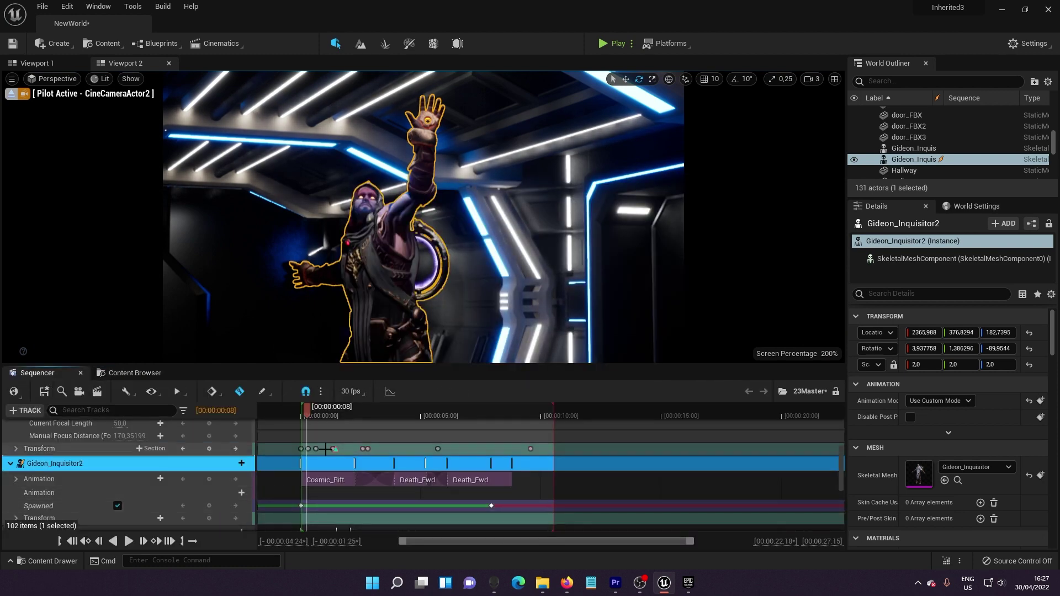
click(301, 409)
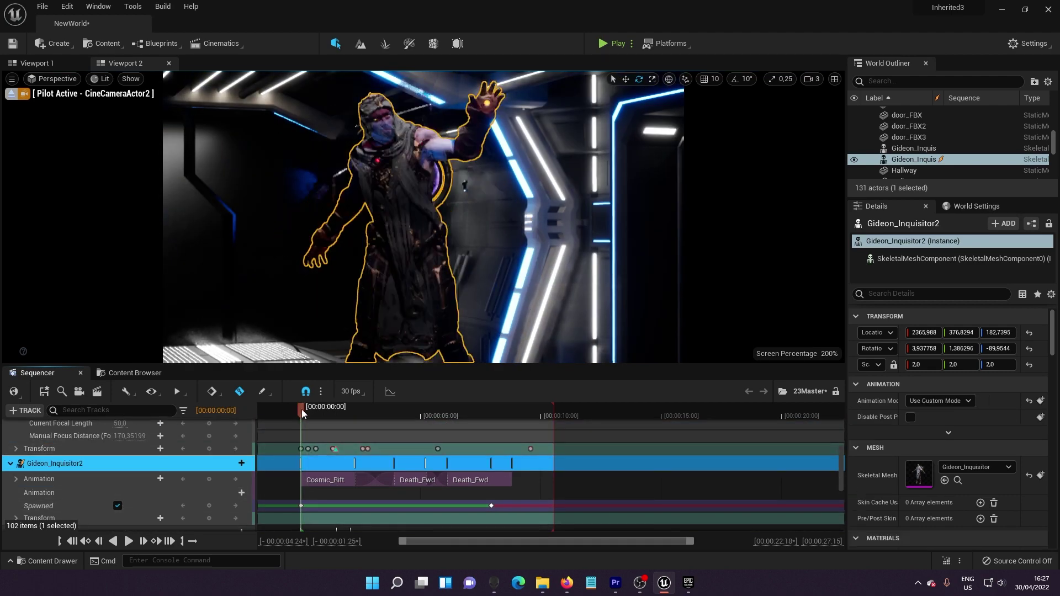
drag(302, 409, 410, 419)
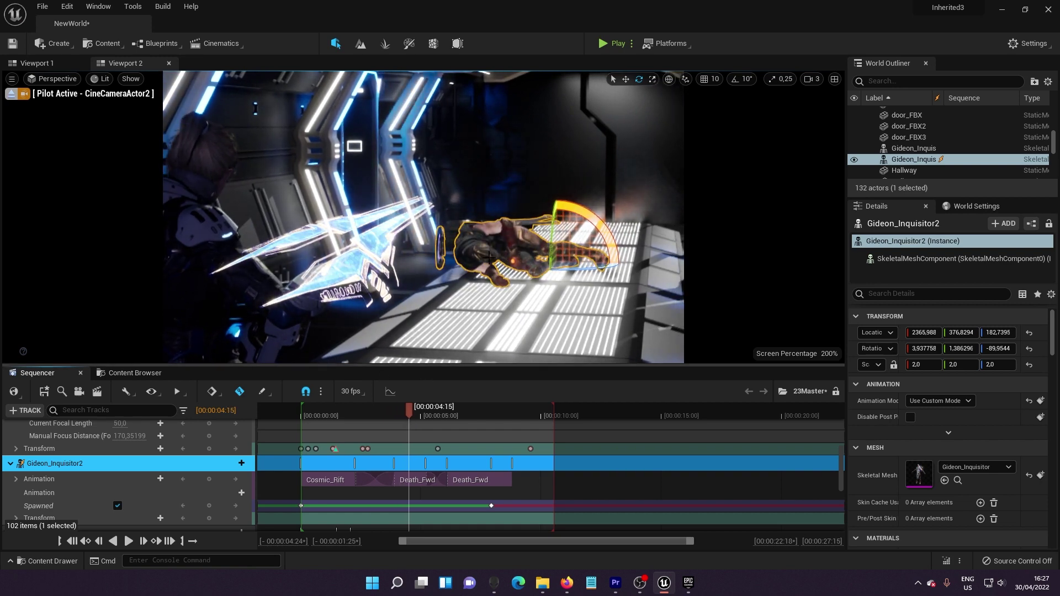
drag(413, 416, 354, 413)
scroll(452, 442, down, 3)
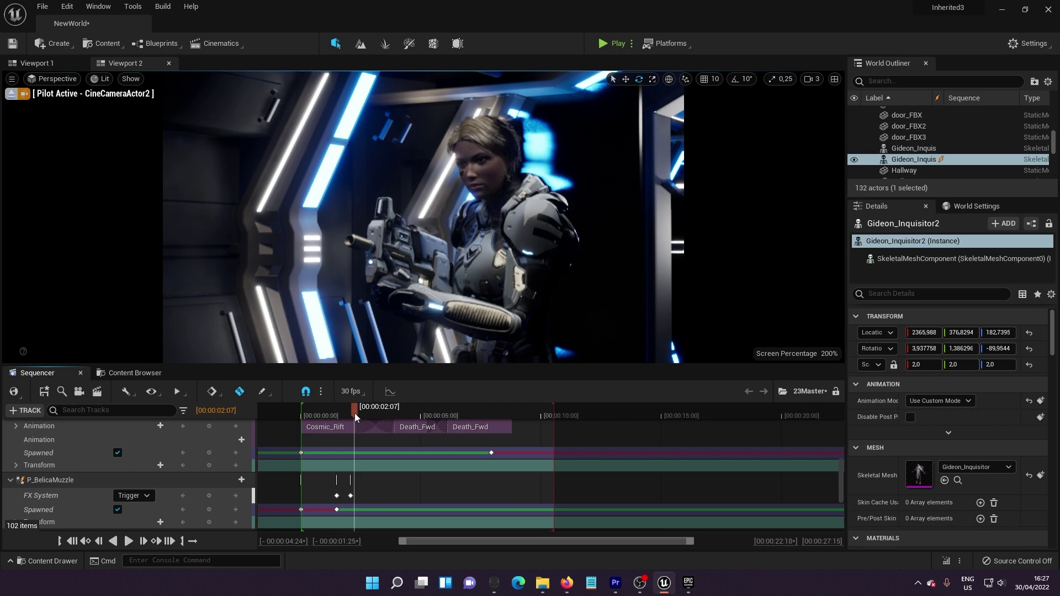
- Play the 23Master sequence through the black hole effect, stop it at 00:00:07:25 and pick the fallen Gideon character
key(space)
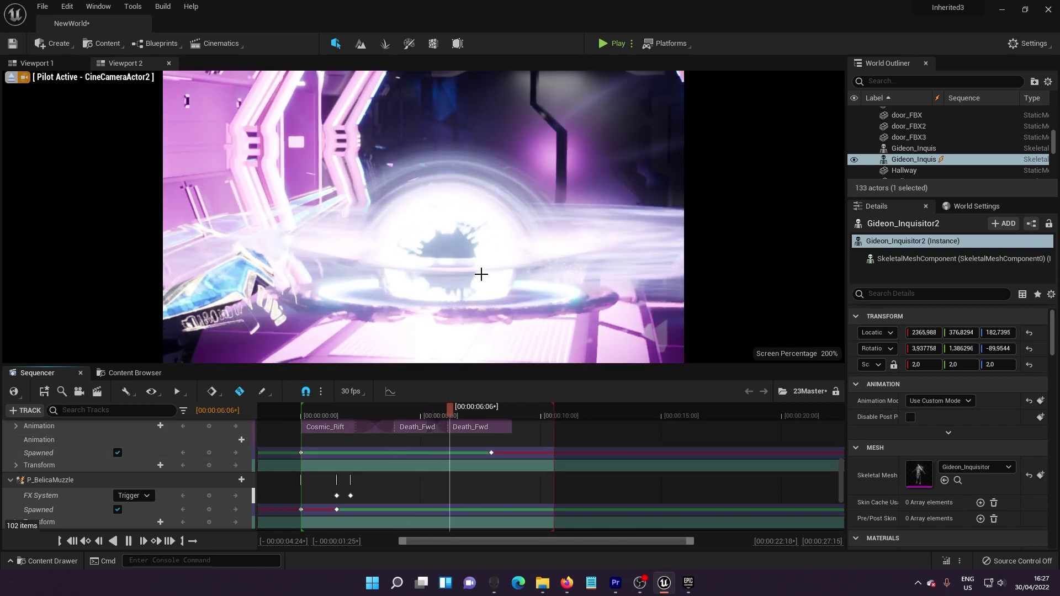
key(space)
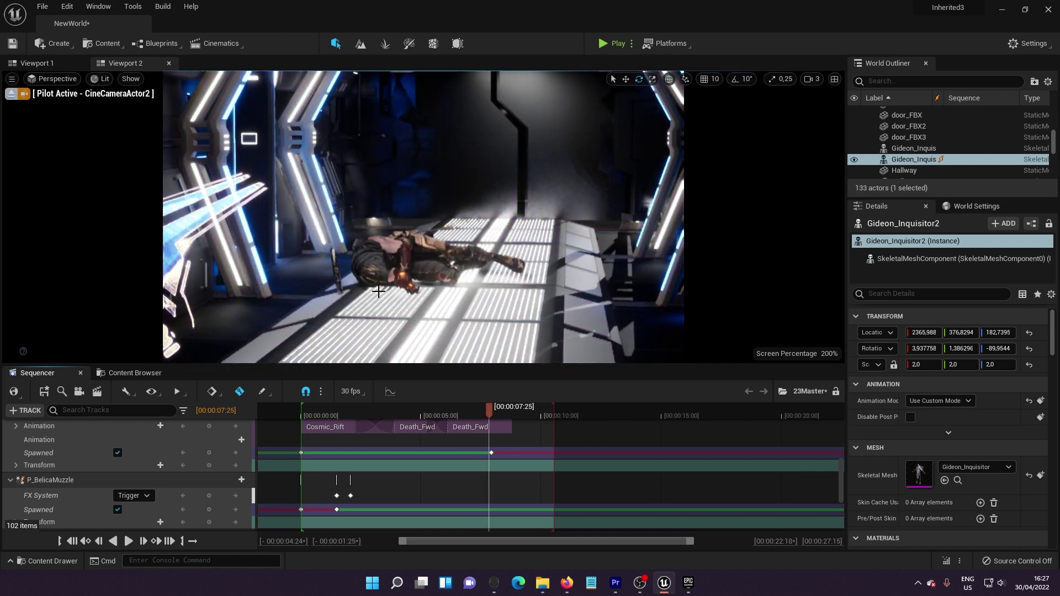
click(422, 268)
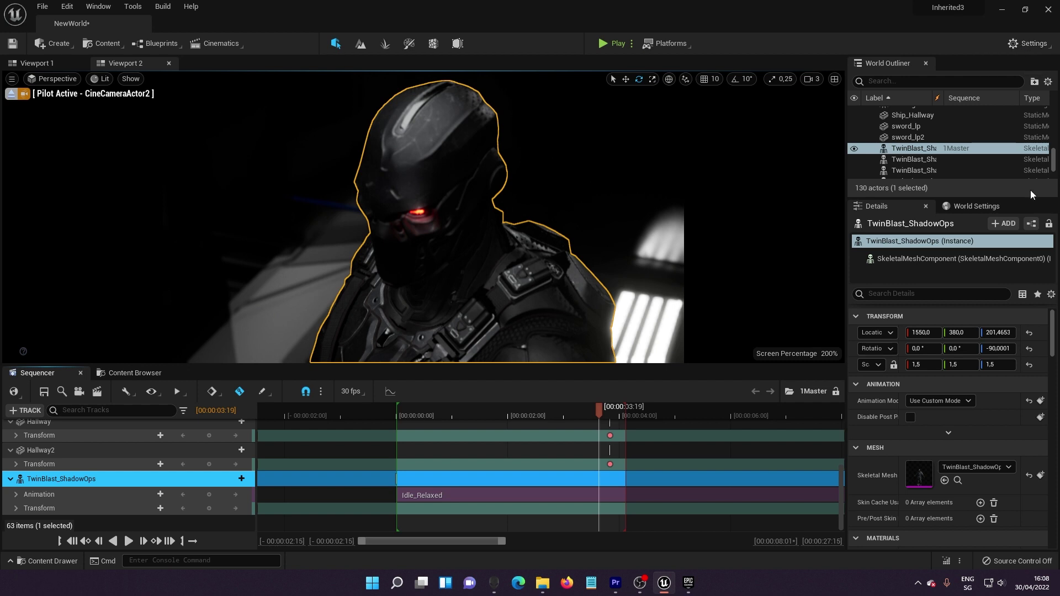
- Search the project's plugins for "movie re" to check that Movie Render Queue is enabled, and close the plugin window
click(1026, 42)
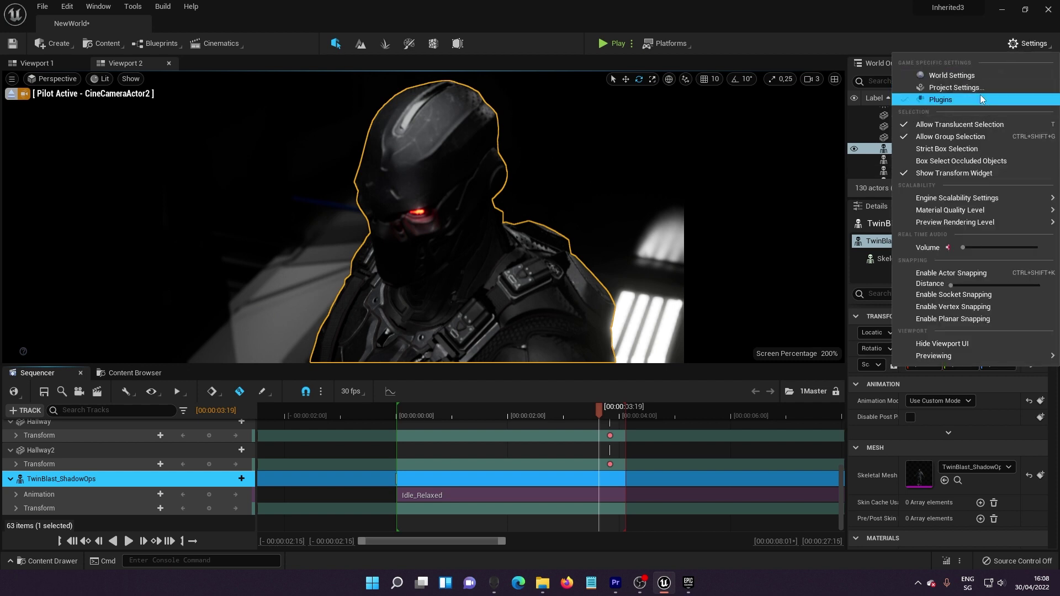
click(914, 97)
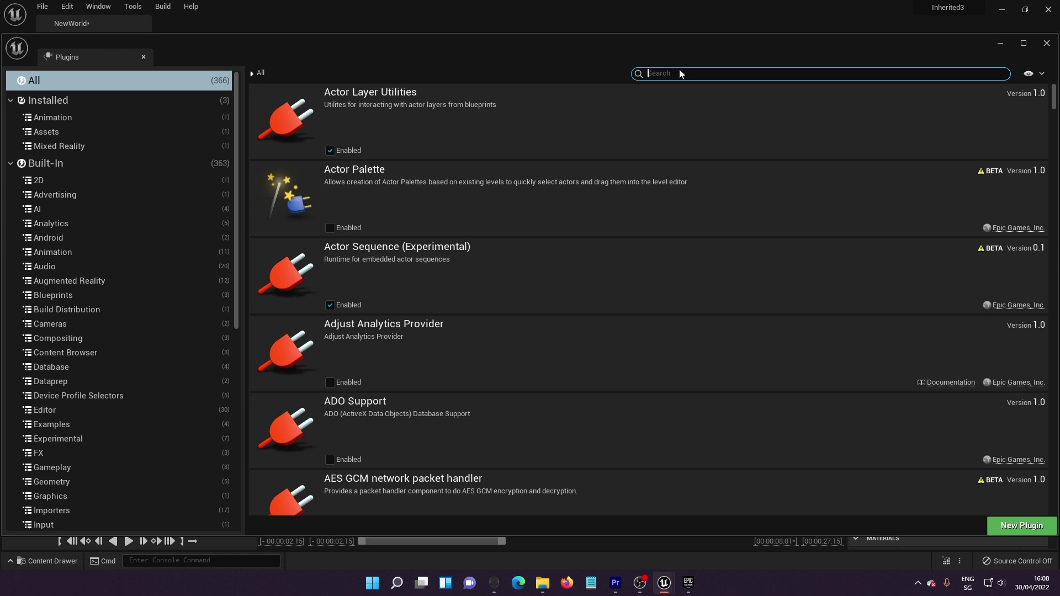
text(movie re)
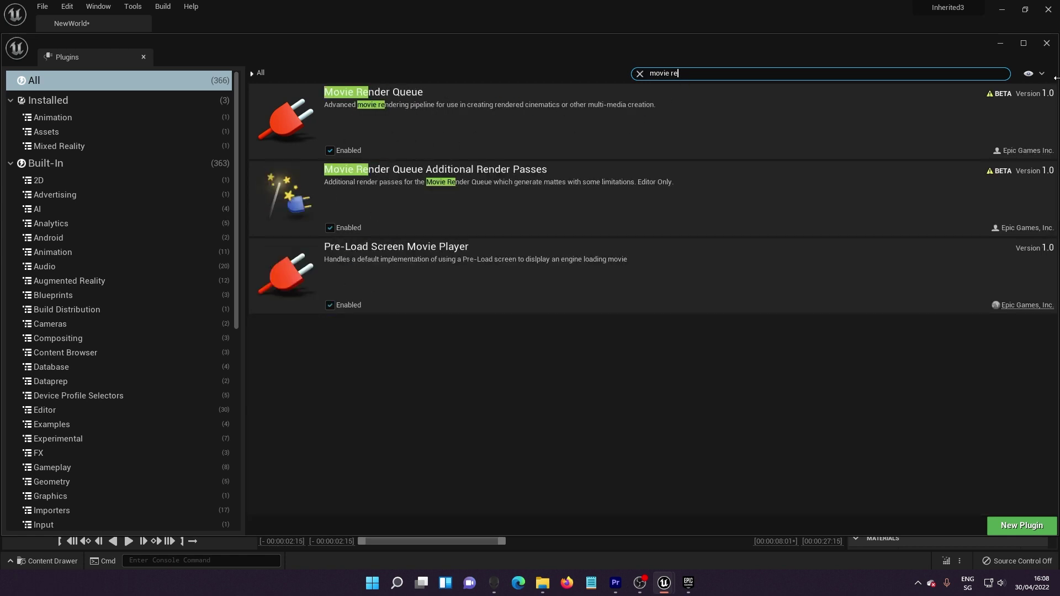
click(1046, 42)
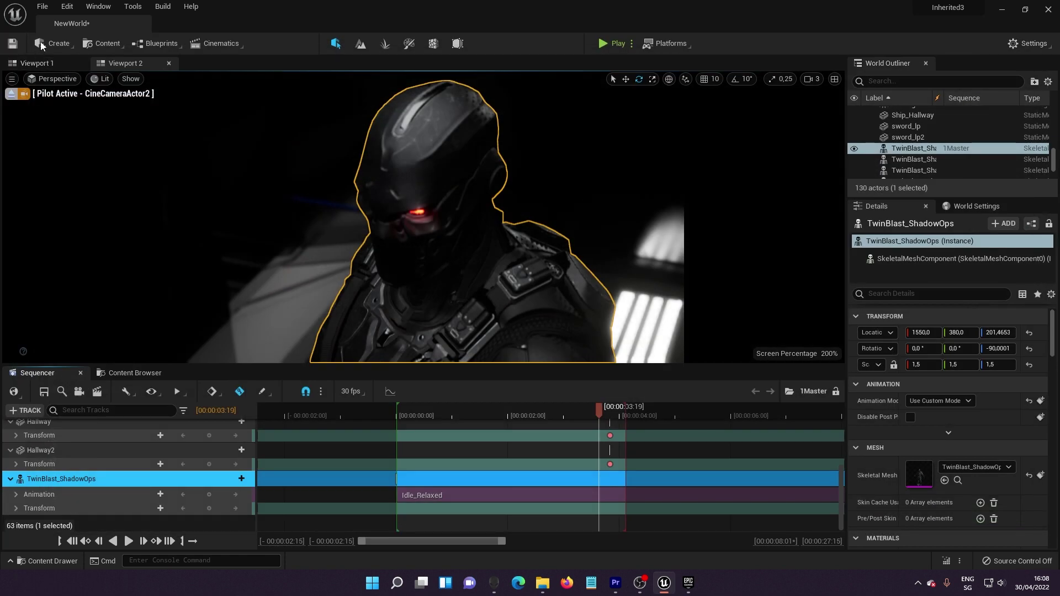
- Open the Movie Render Queue and add the 16Master level sequence as a render job
click(97, 7)
mouse_move(126, 36)
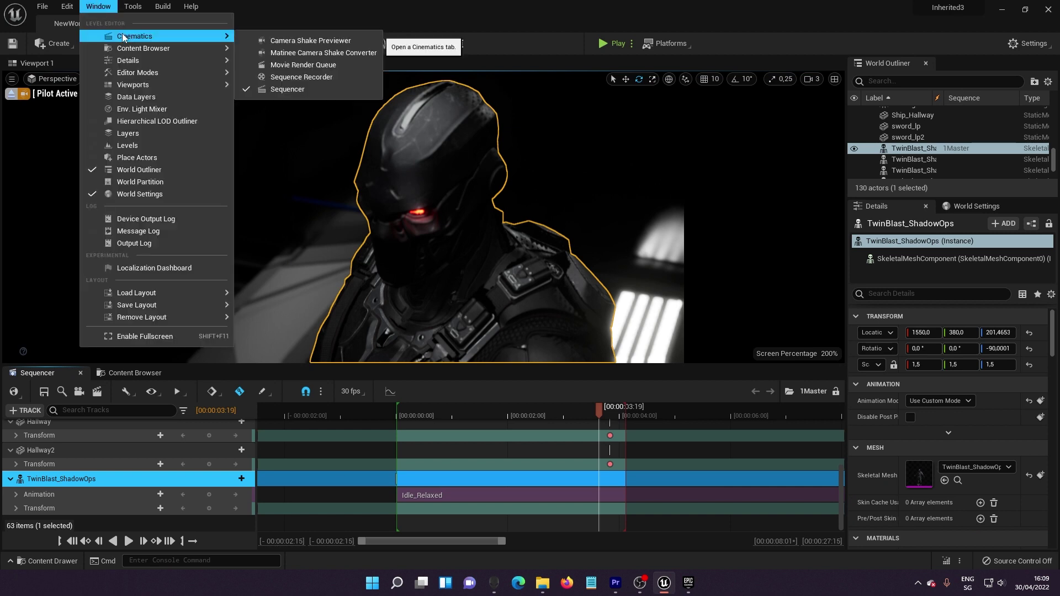
click(308, 65)
click(205, 190)
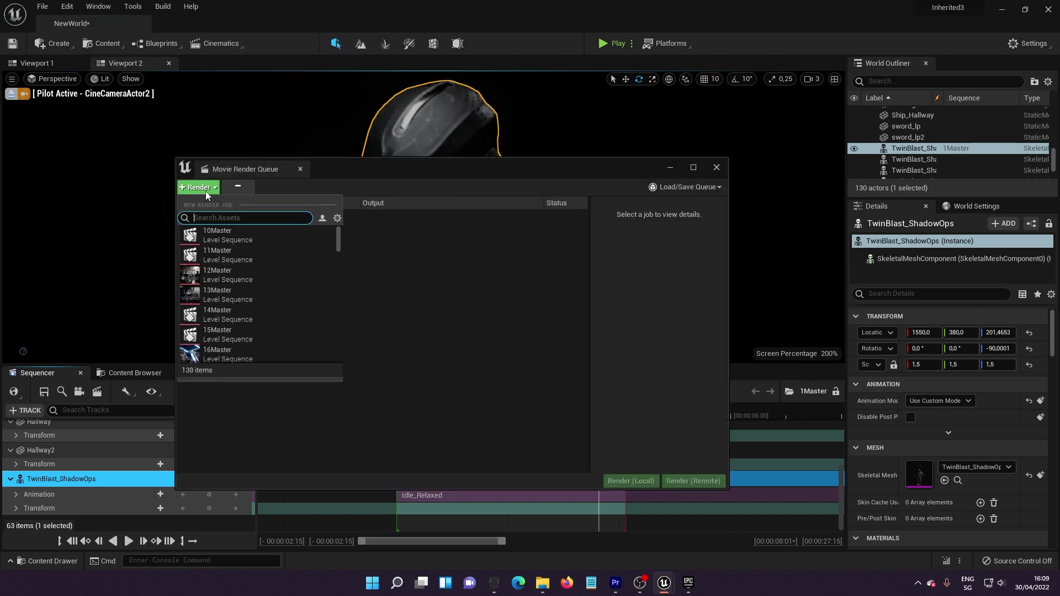
click(223, 312)
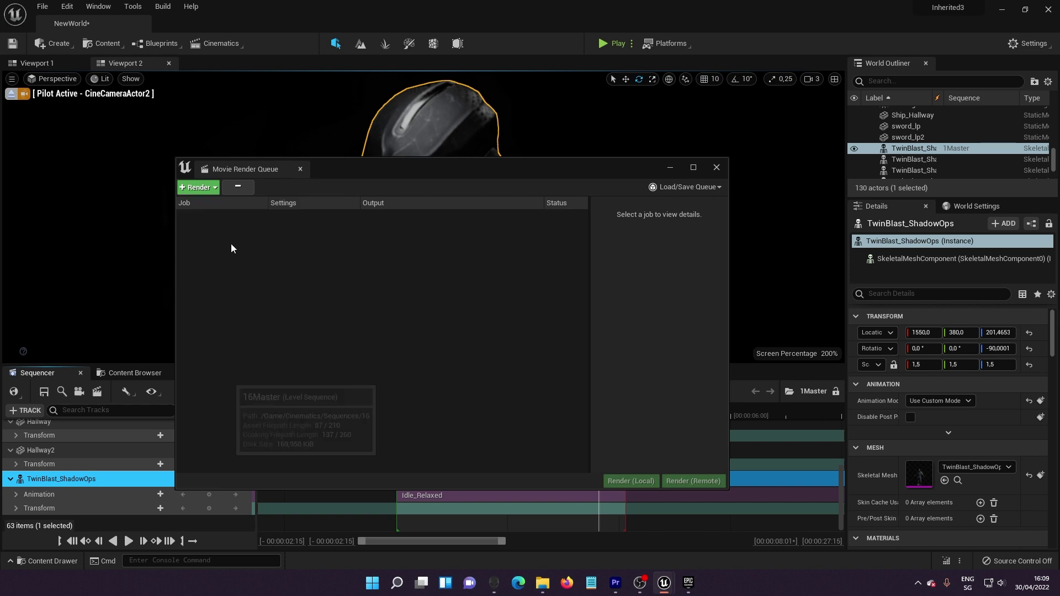
- Load the Pending_MoviePipelineMasterConfig preset into the 16Master job's render settings and show its deferred rendering and anti-aliasing options
click(281, 218)
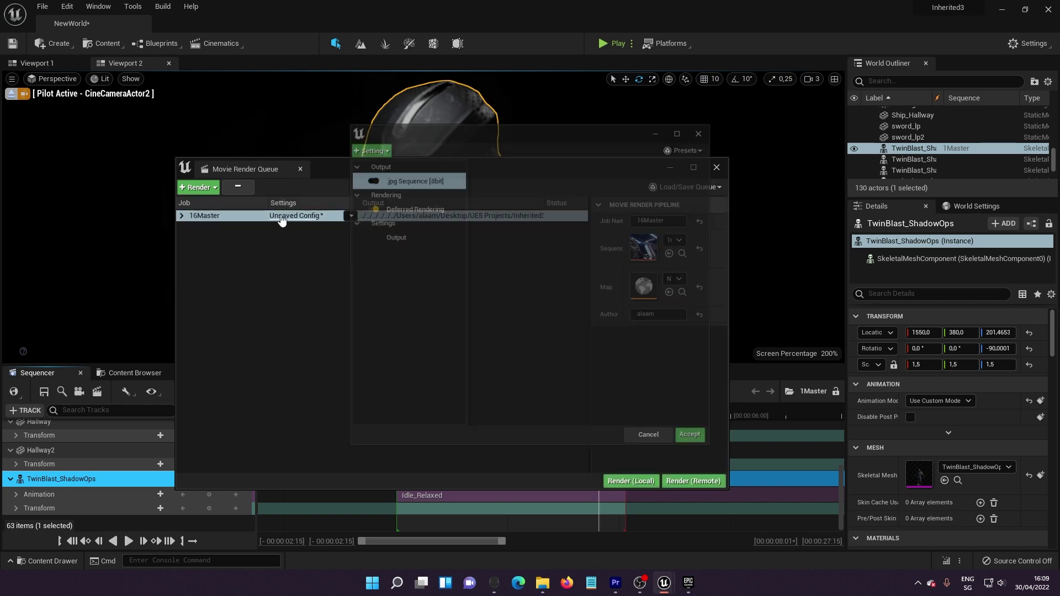
click(681, 143)
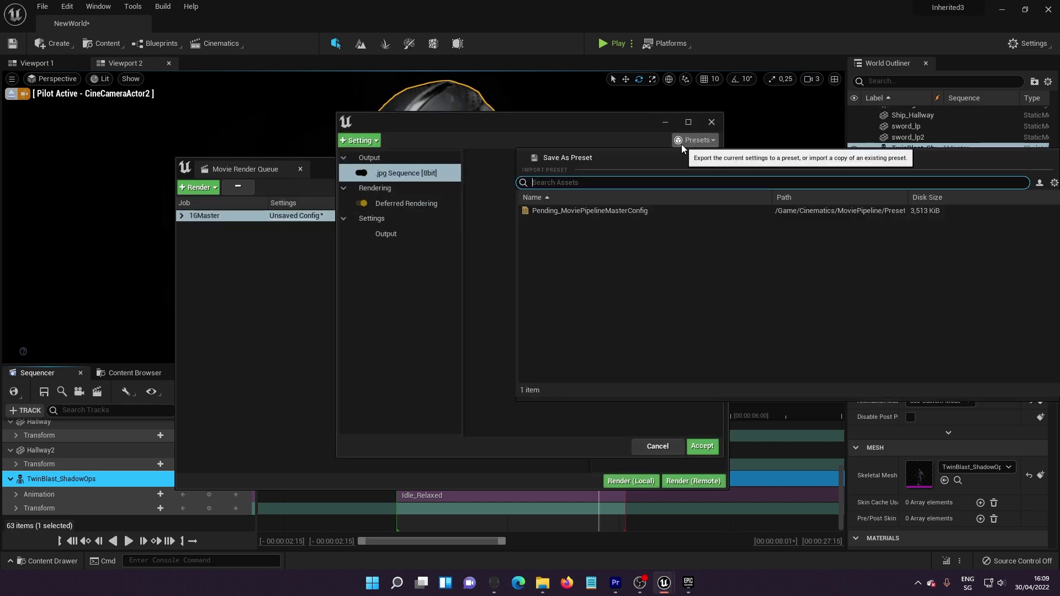
click(578, 209)
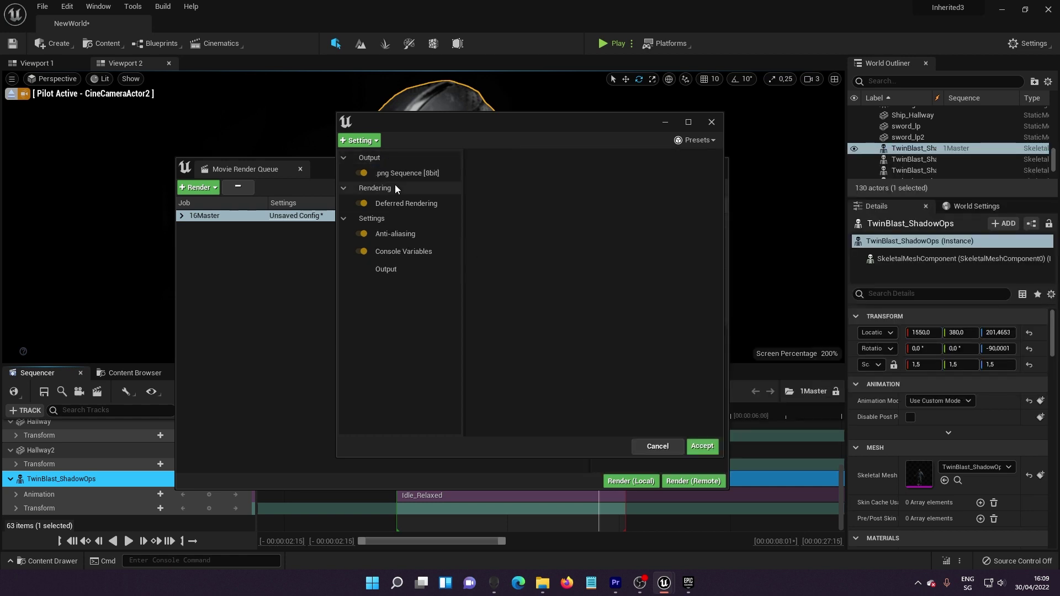
click(406, 204)
click(408, 236)
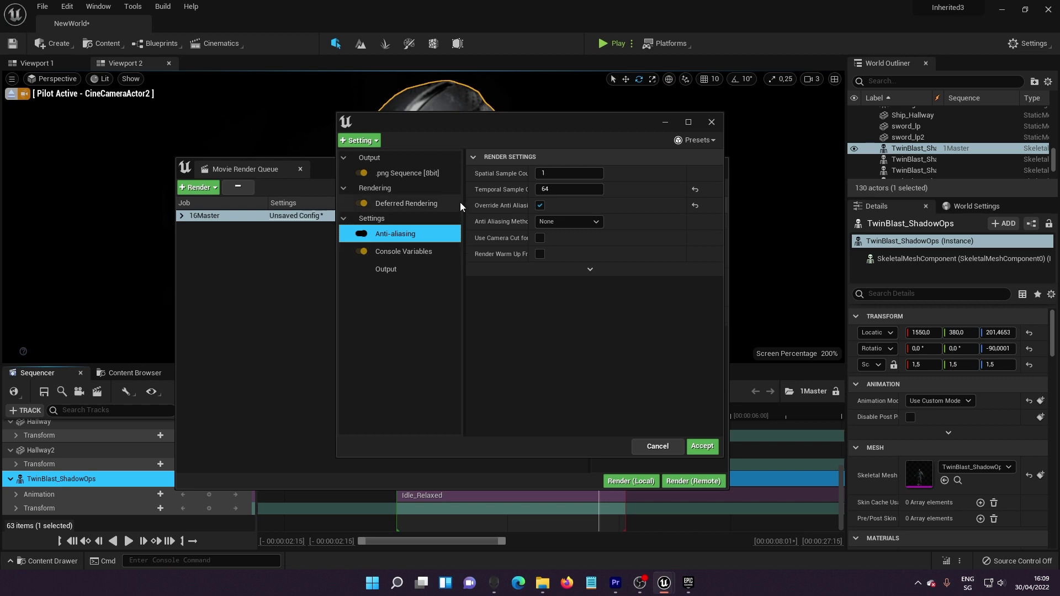
- Show the 16Master job's console variables and output settings, with the console variable names widened enough to read
drag(529, 189, 541, 189)
click(438, 246)
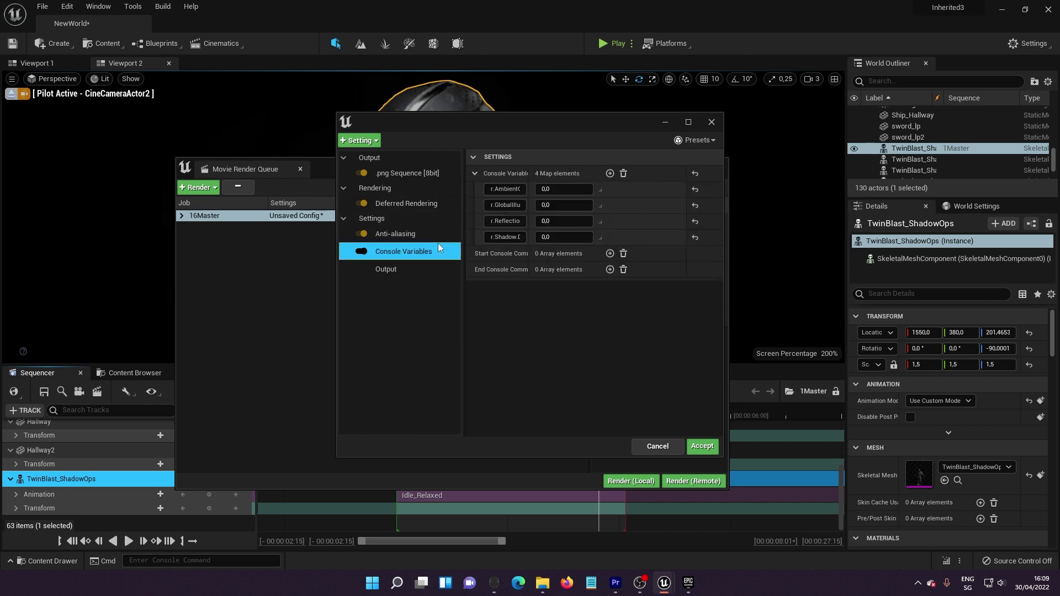
click(413, 270)
click(441, 253)
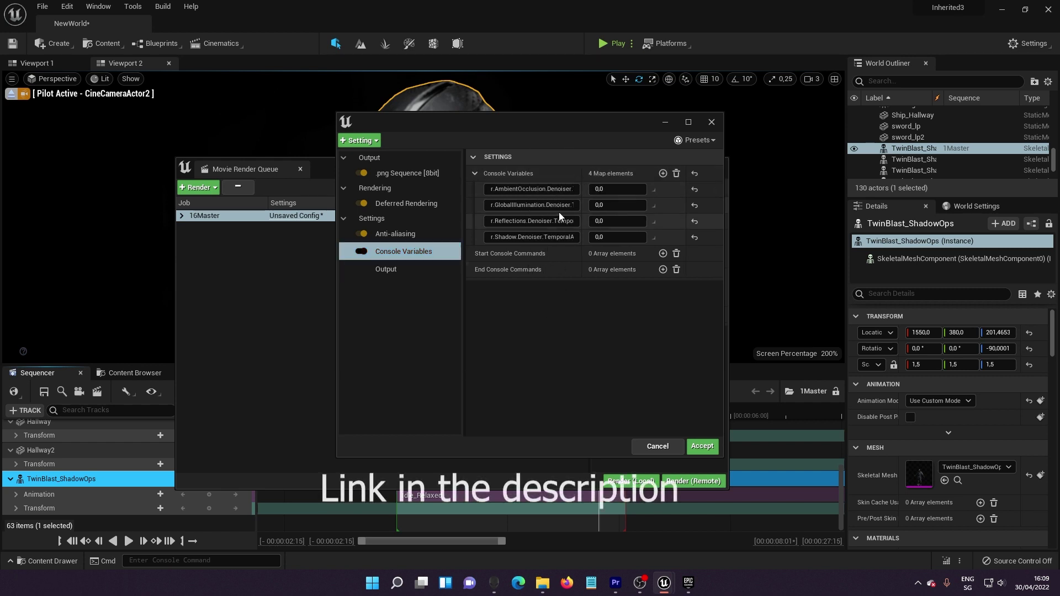
- Go through the job's deferred rendering, anti-aliasing, output and .png sequence settings
click(394, 202)
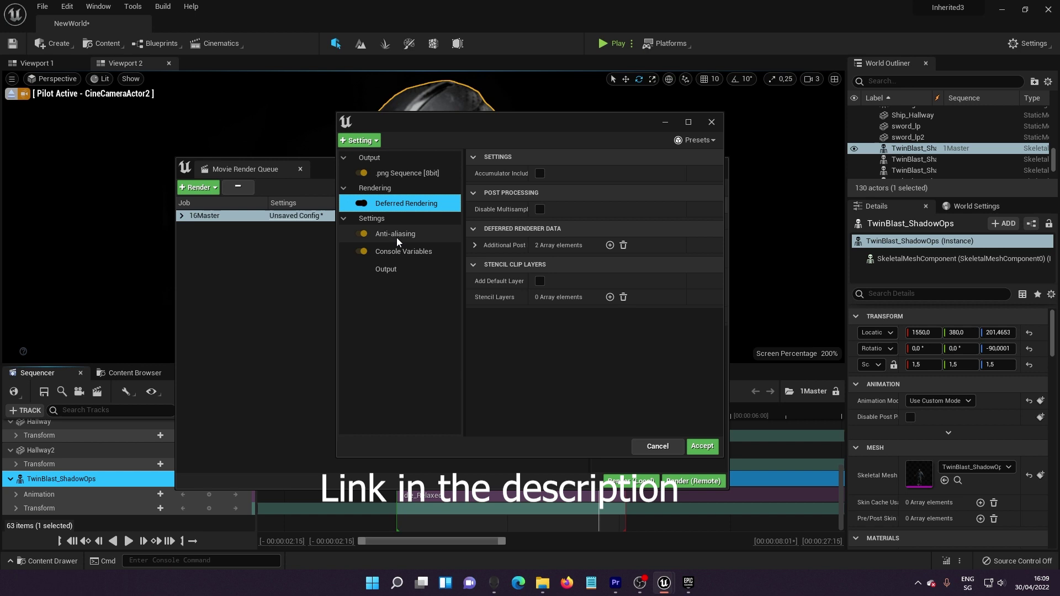
click(397, 236)
click(393, 269)
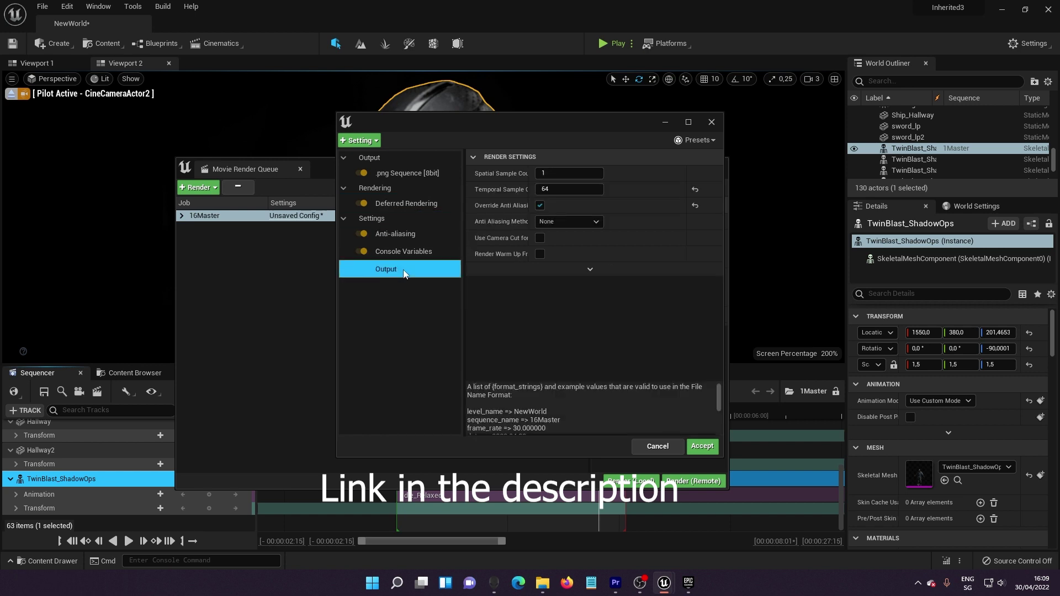
click(402, 201)
click(407, 169)
click(415, 233)
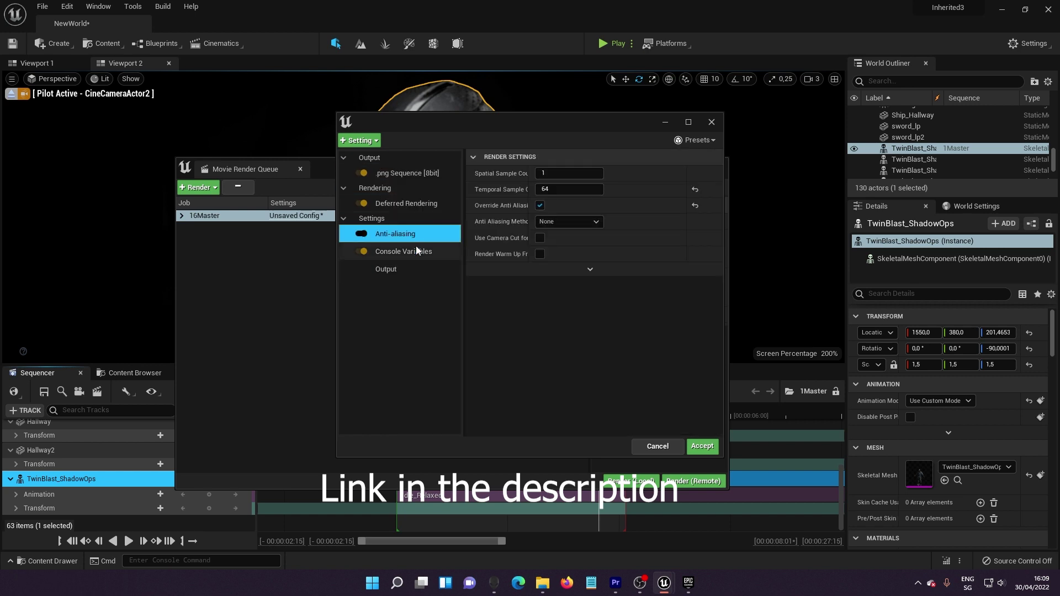
- Return to the console variables and widen the name column to examine the denoiser temporal accumulation entries
click(415, 252)
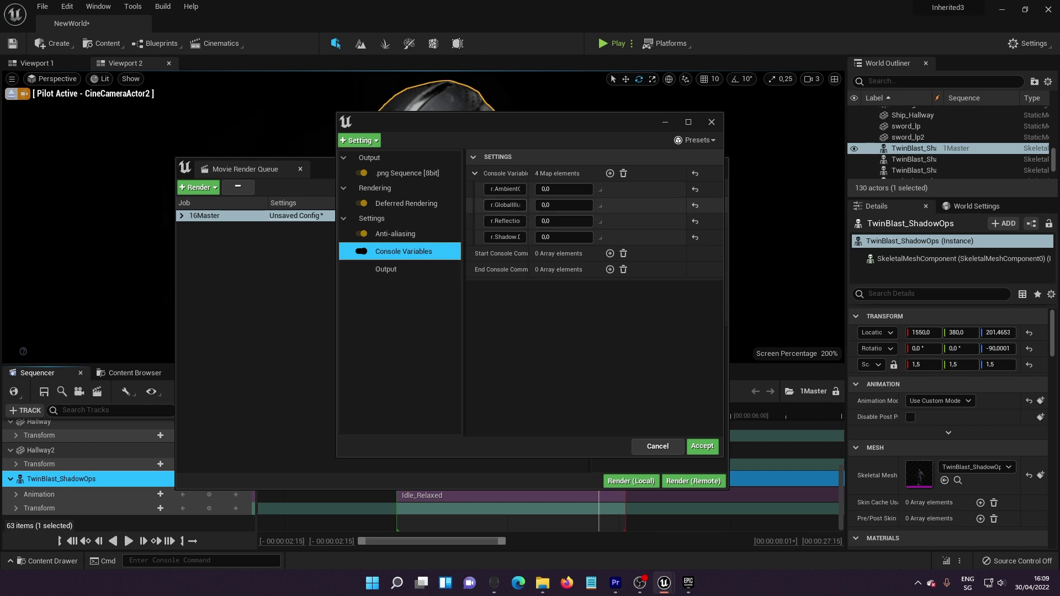
drag(528, 181, 619, 182)
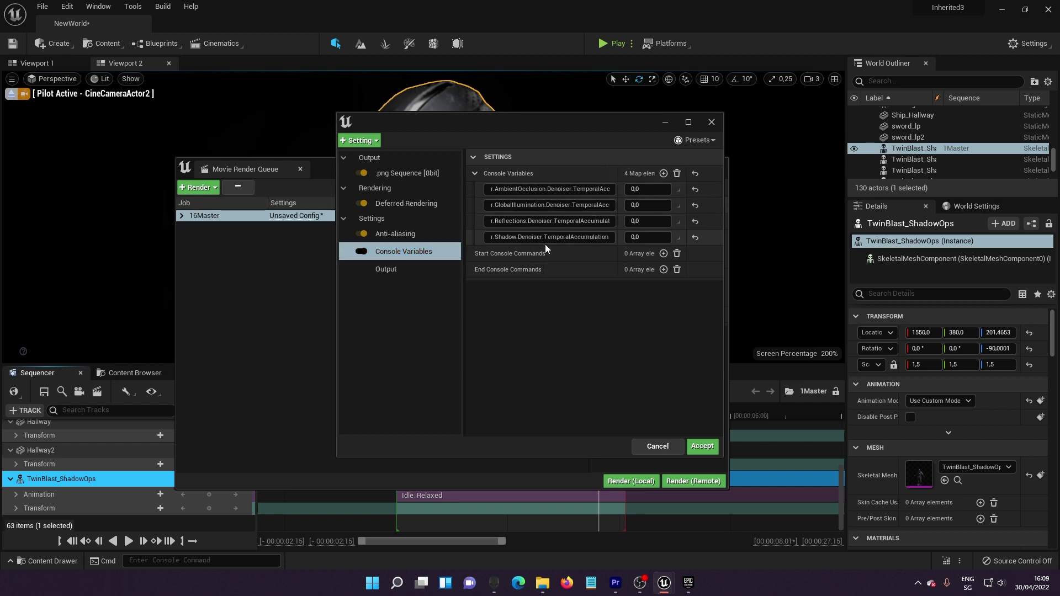
click(494, 190)
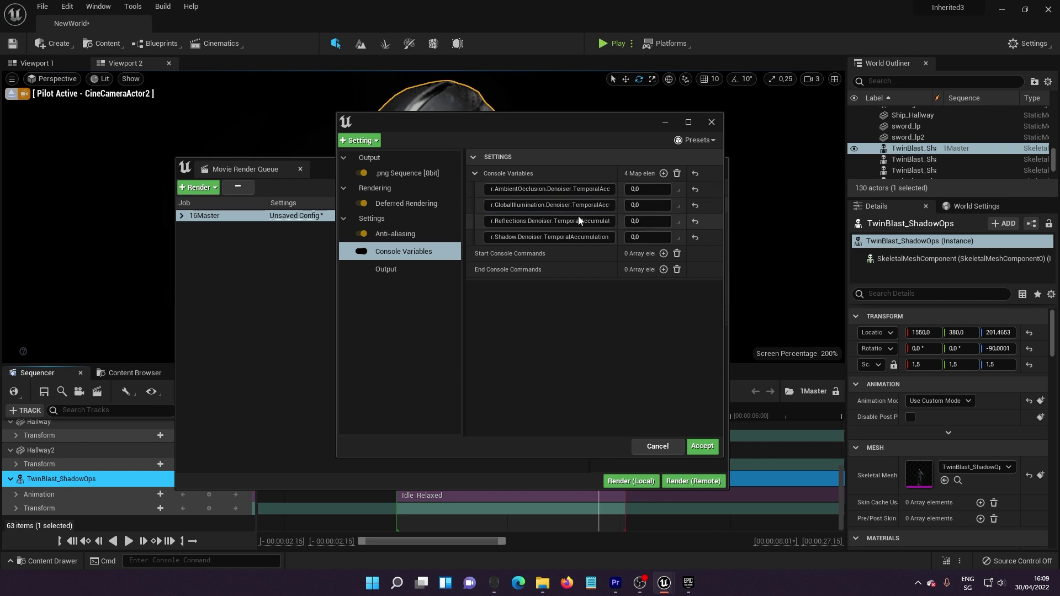
double_click(574, 236)
- Check the 16Master job's output settings and accept the render configuration
click(386, 269)
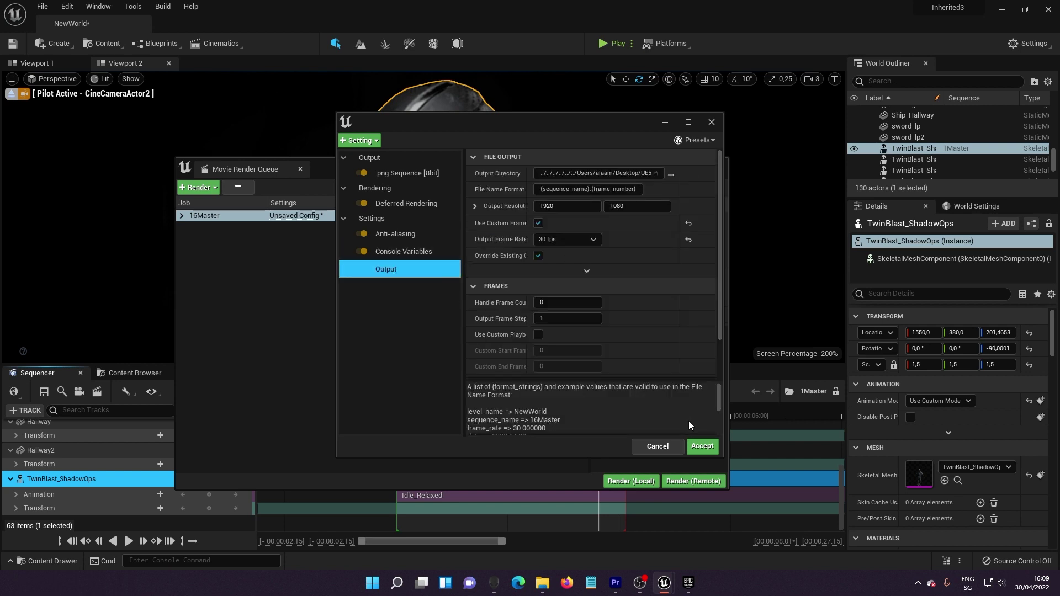
click(696, 447)
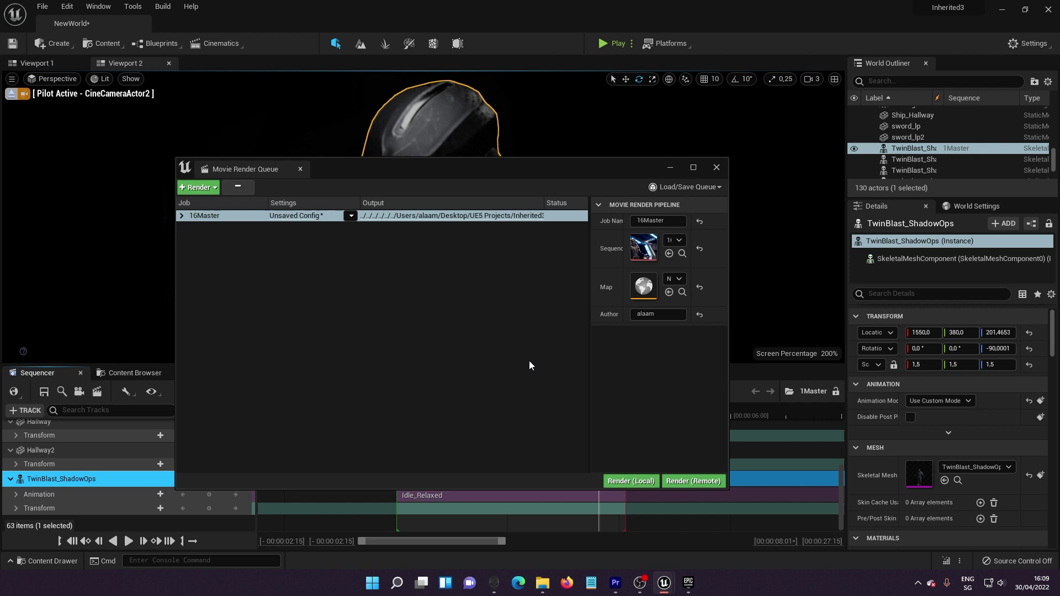